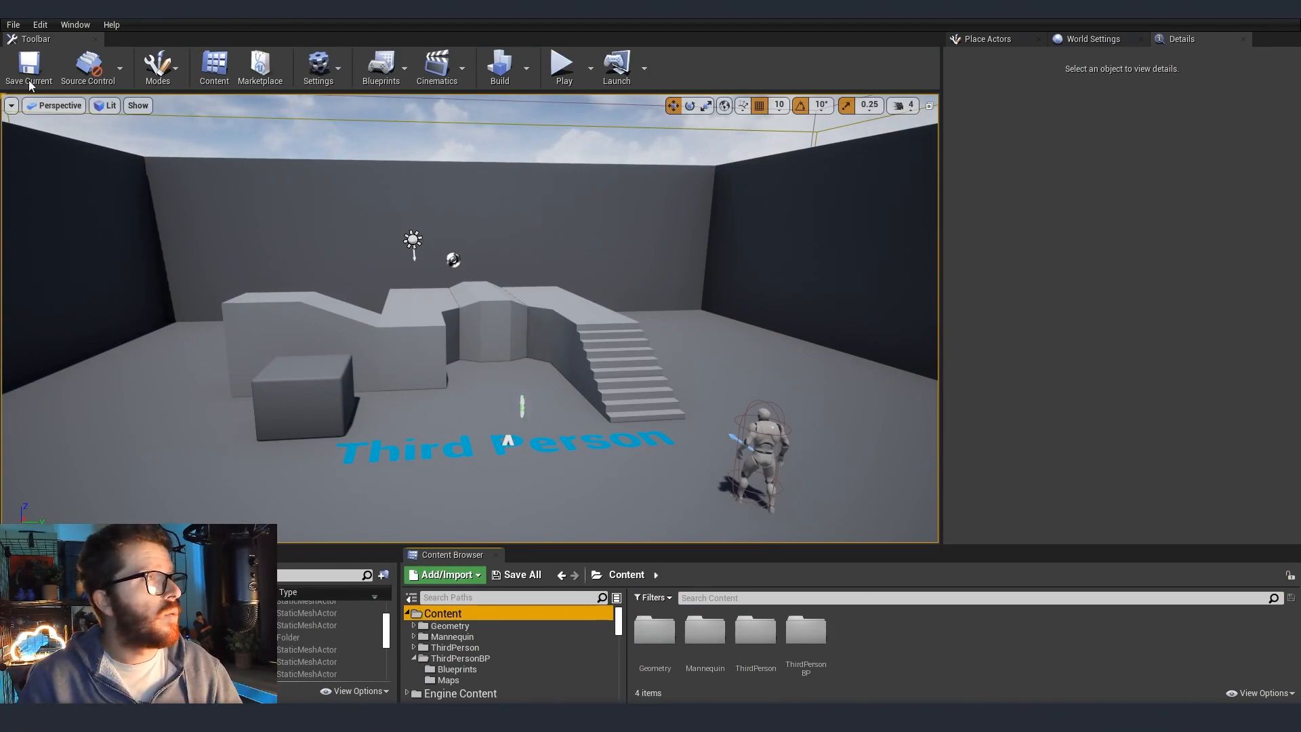
Enable the Modeling Tools Editor Mode beta plugin, restart the editor, and close the plugin window
click(41, 25)
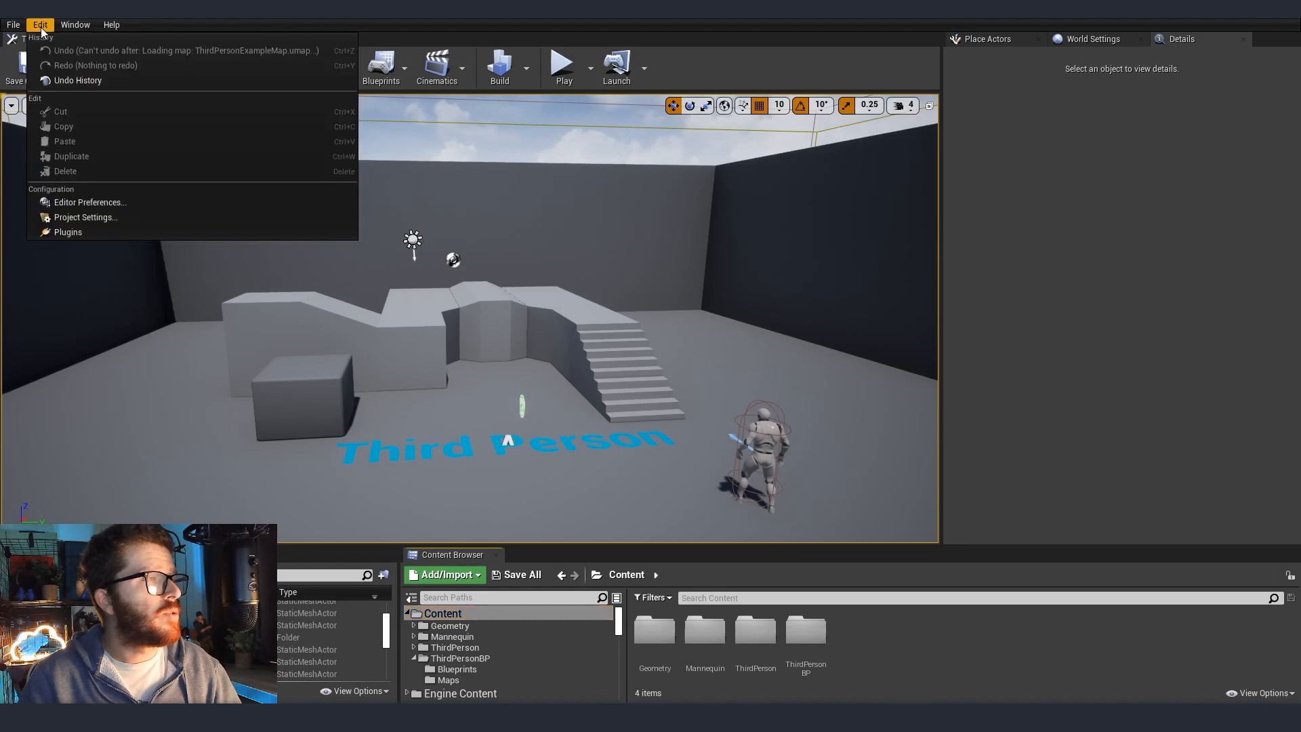
click(67, 232)
text(mesh tool)
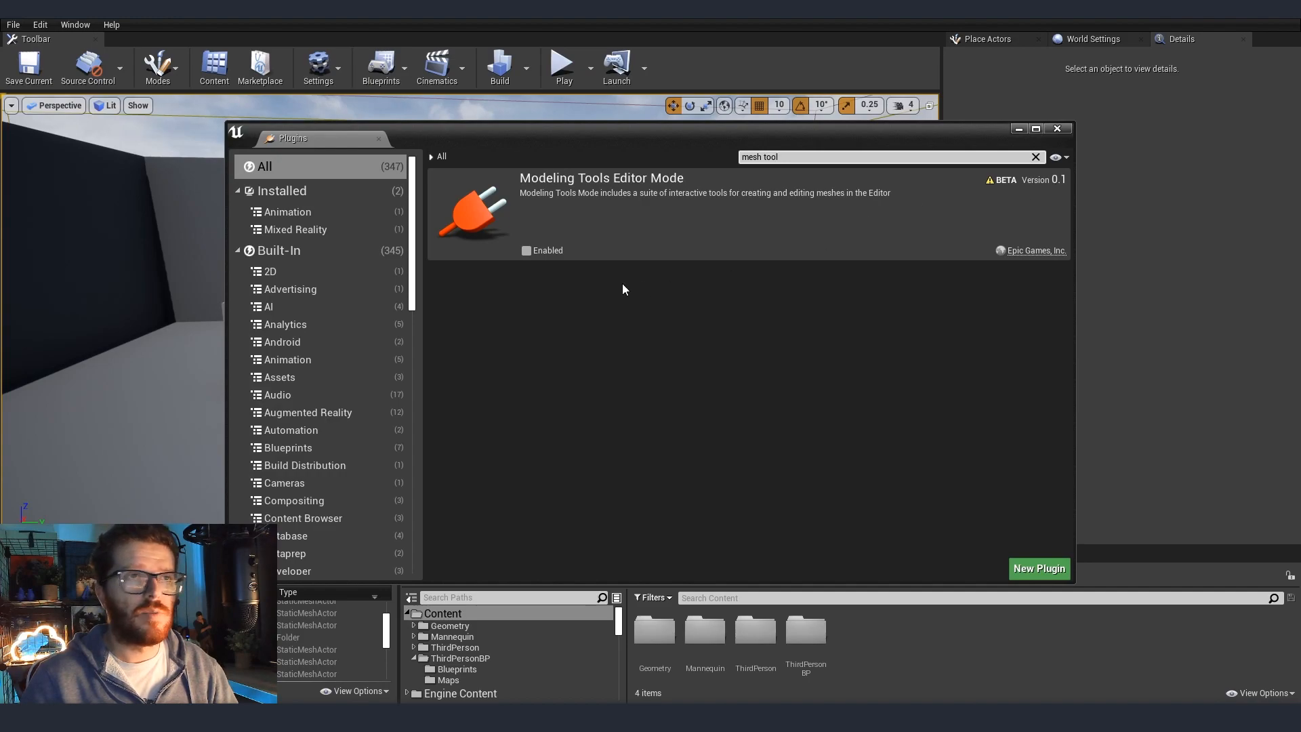
click(526, 251)
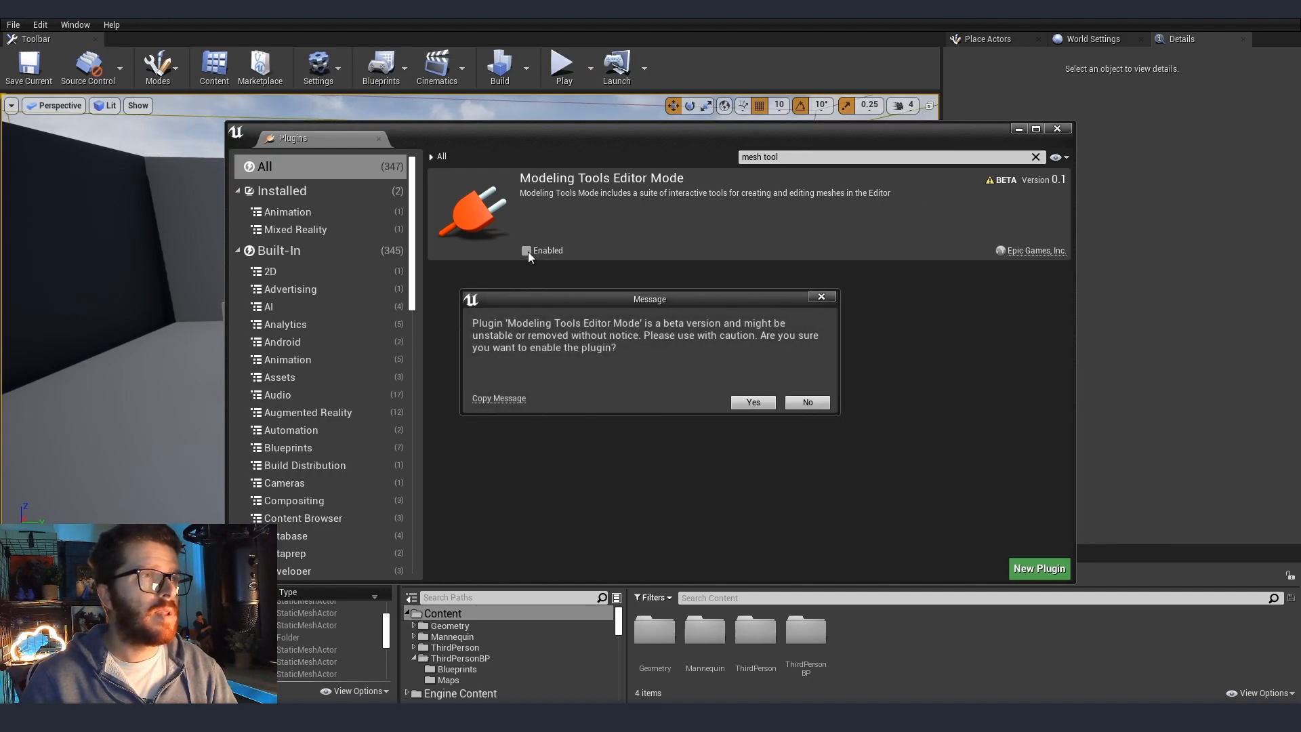
click(753, 403)
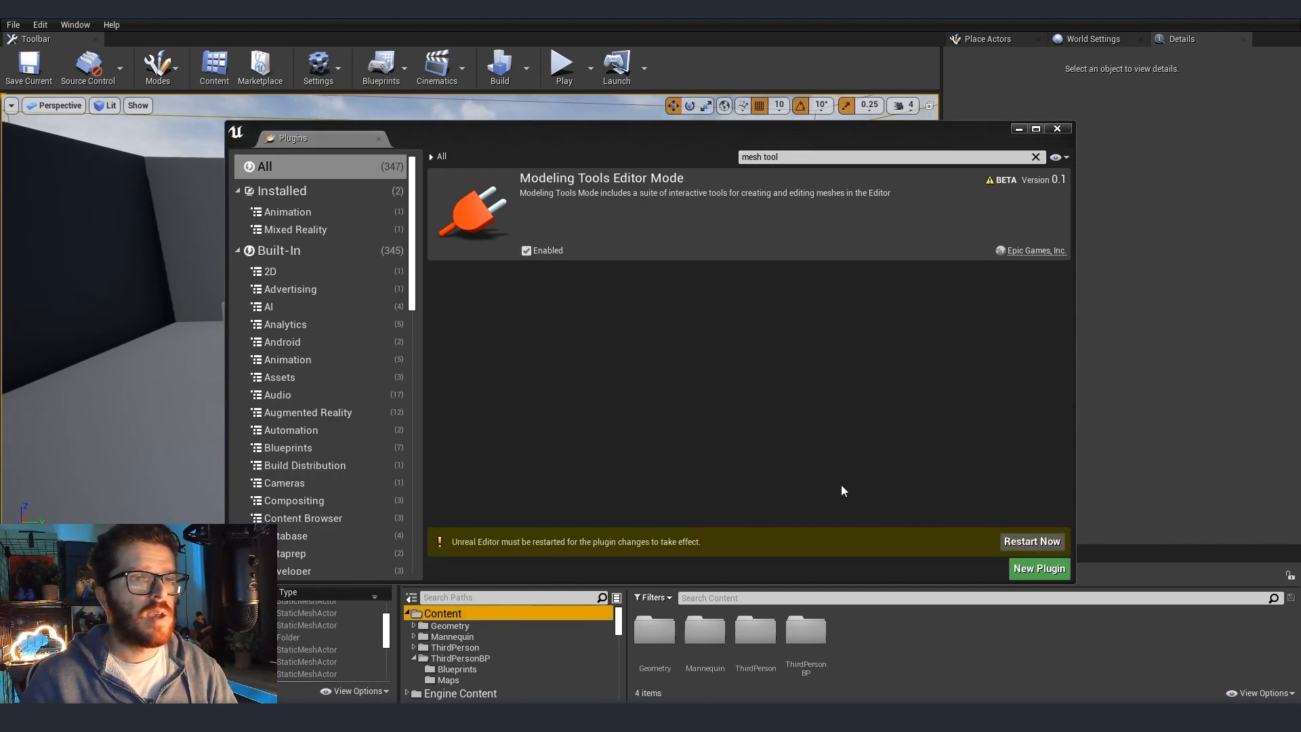
click(1021, 542)
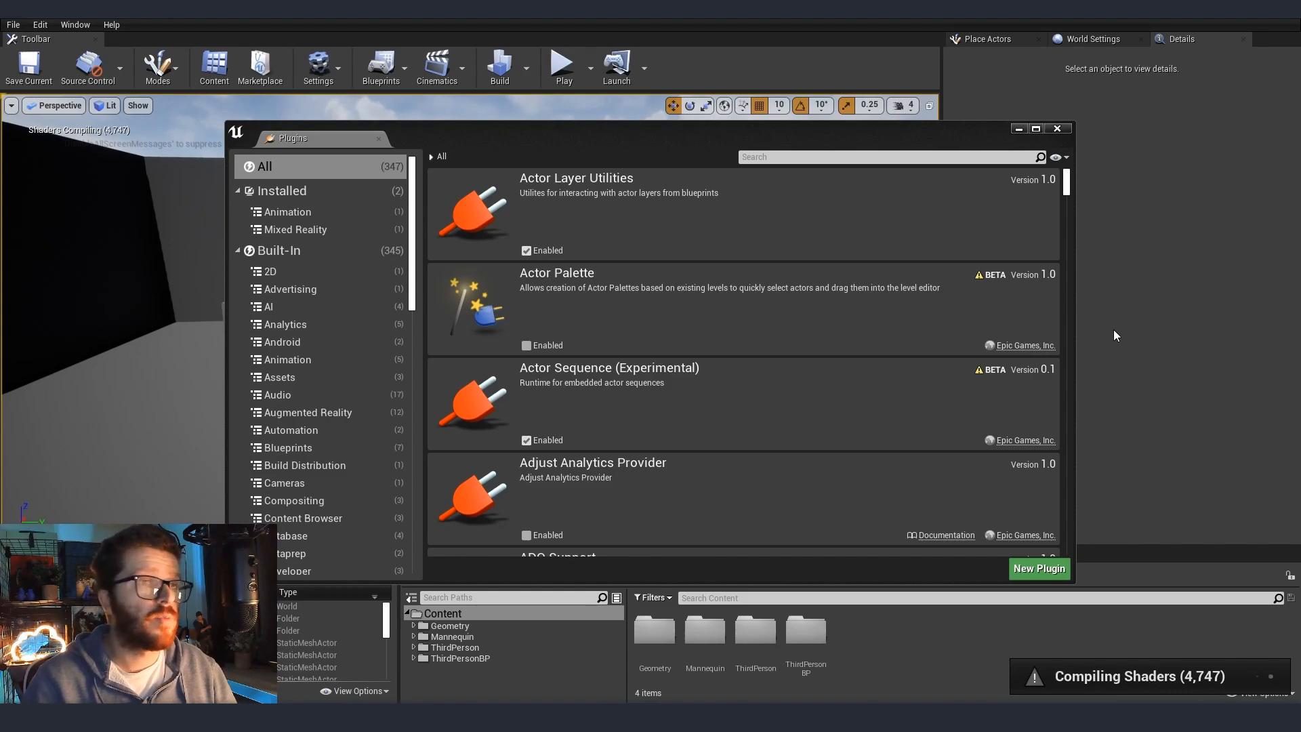
click(1059, 128)
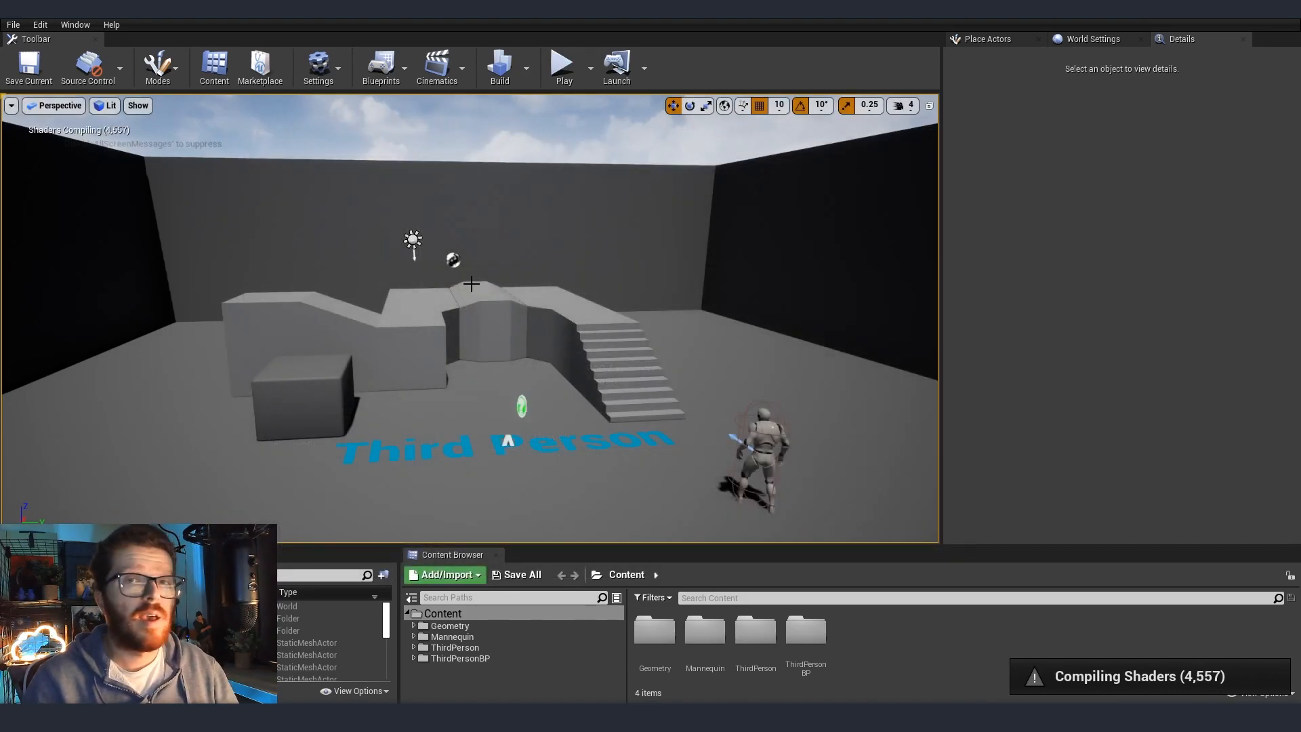
Switch the level editor to Modeling mode and bring up its mesh creation tools
click(158, 66)
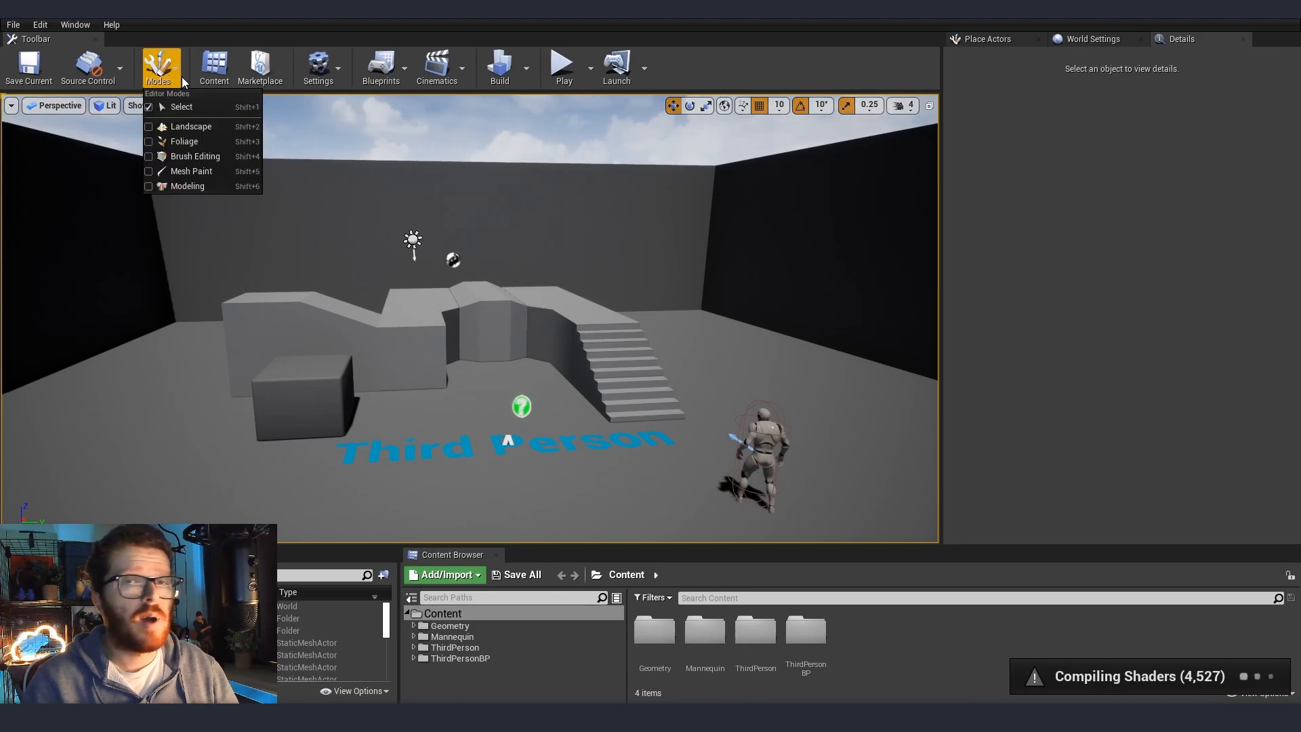
click(197, 187)
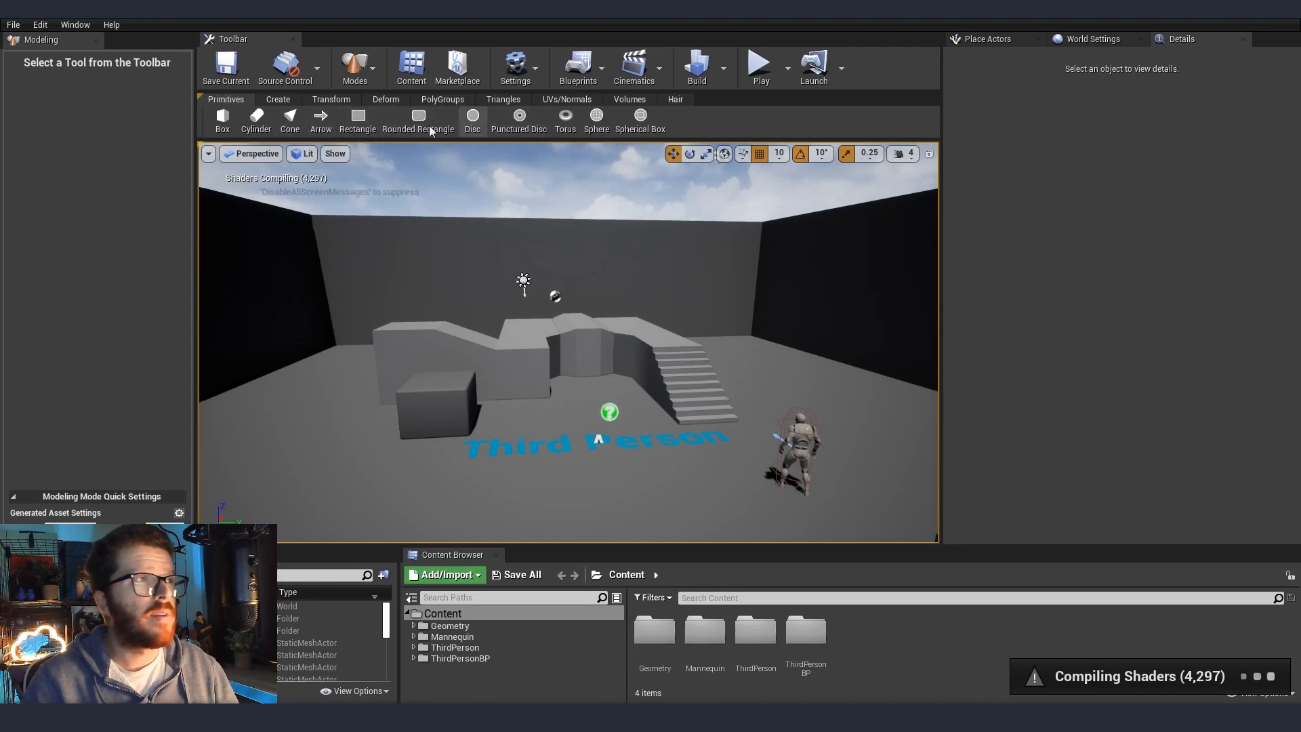
click(279, 98)
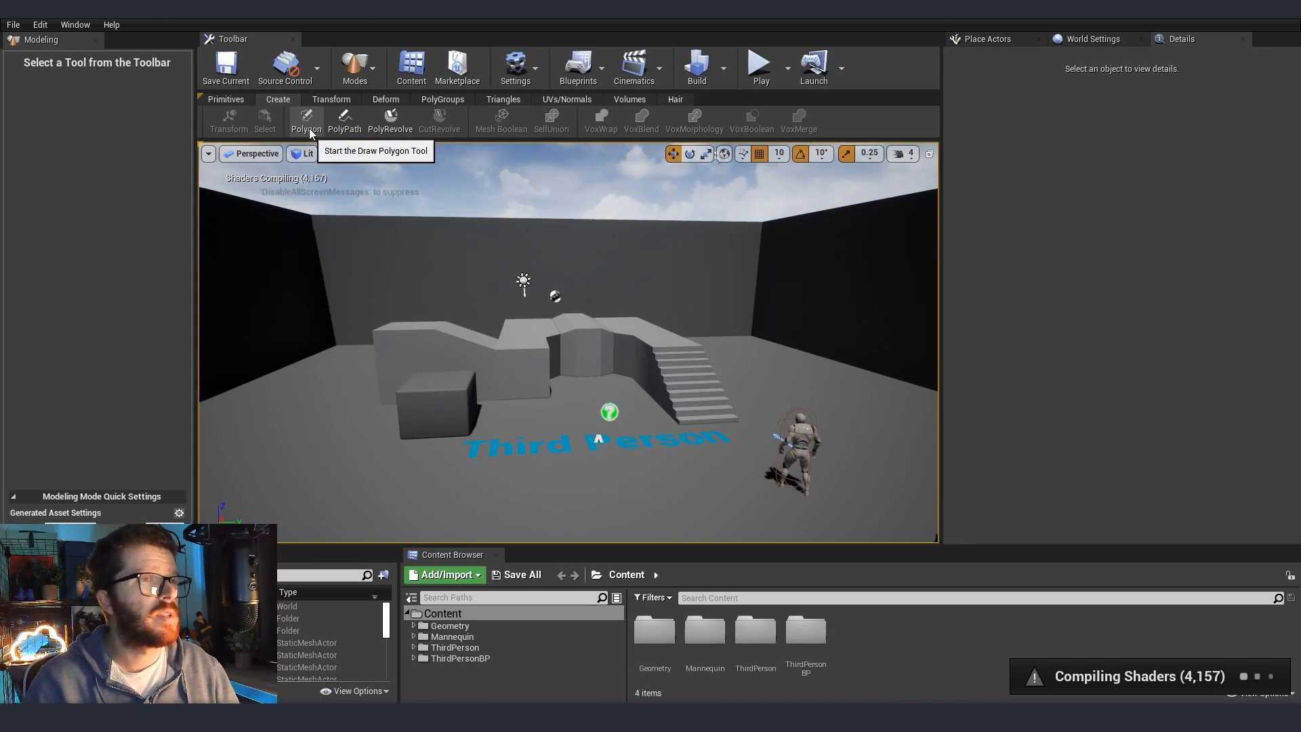
Place one box primitive on the floor in front of the existing grey cube and complete the tool
click(226, 99)
right_drag(668, 395, 675, 412)
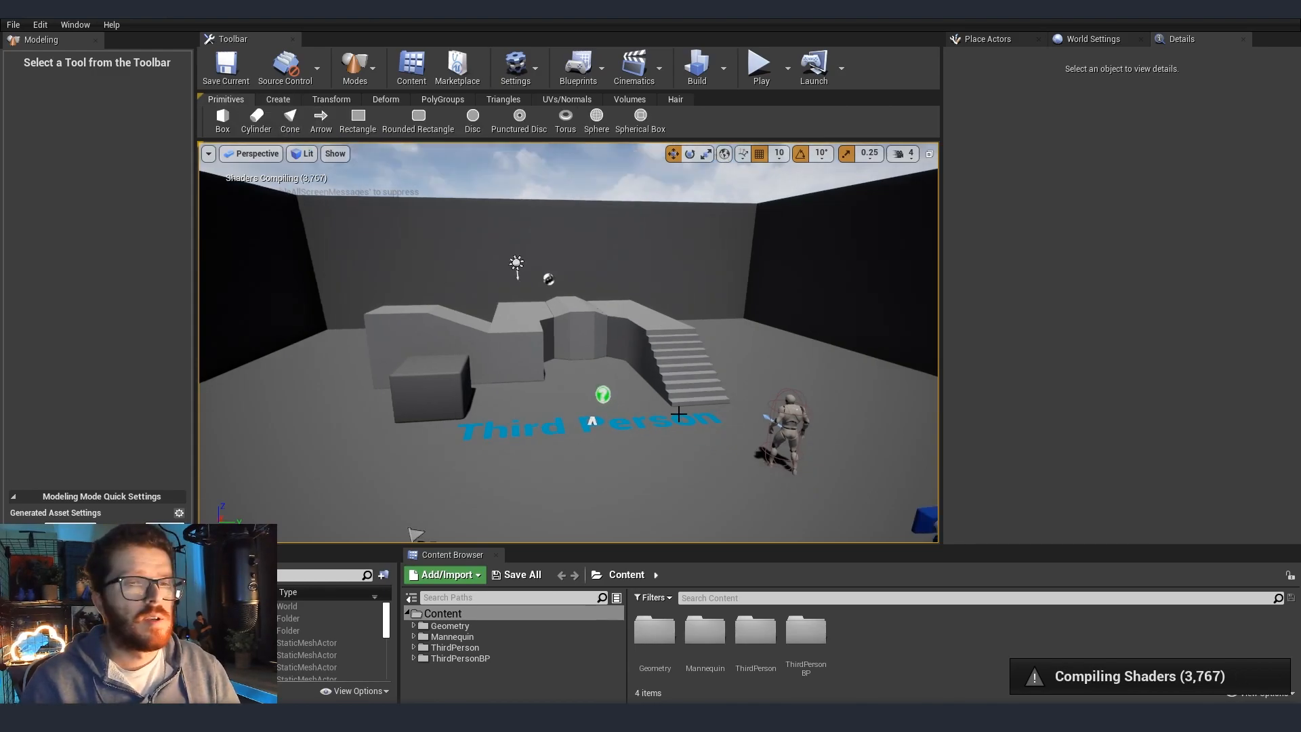
right_drag(499, 274, 461, 286)
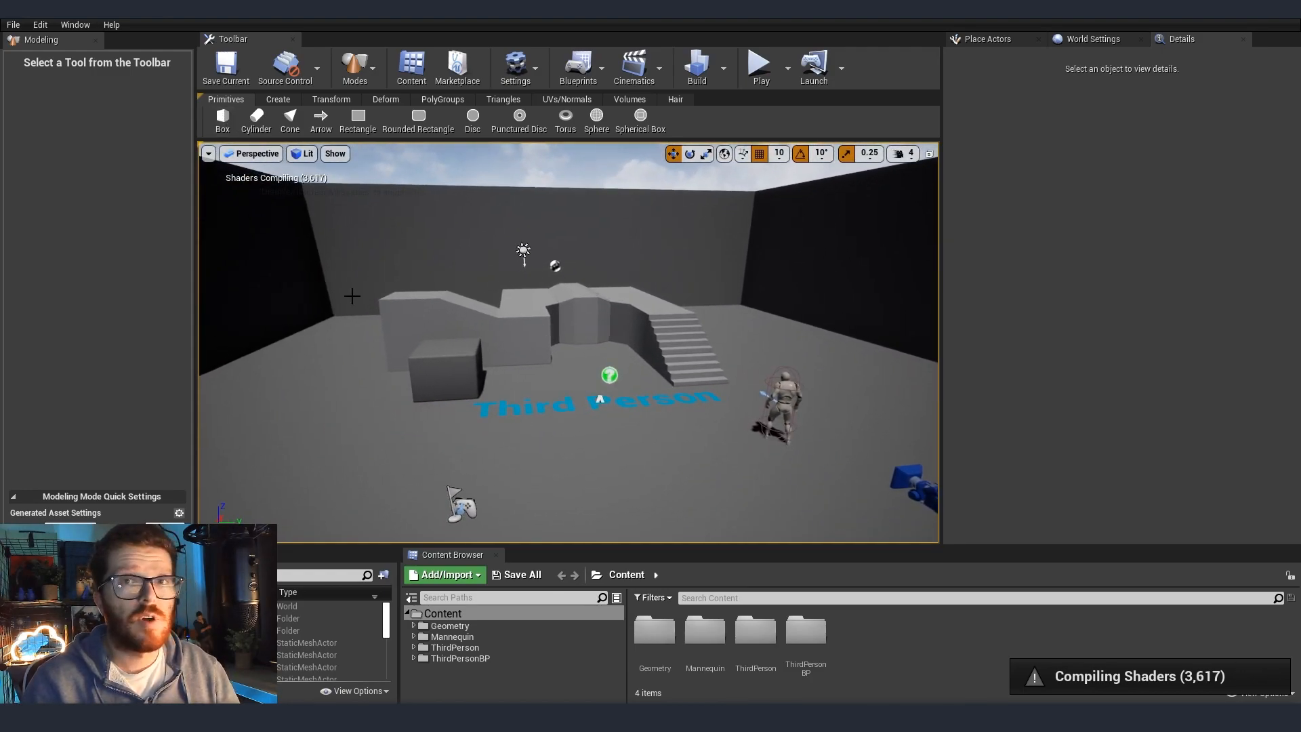
click(222, 119)
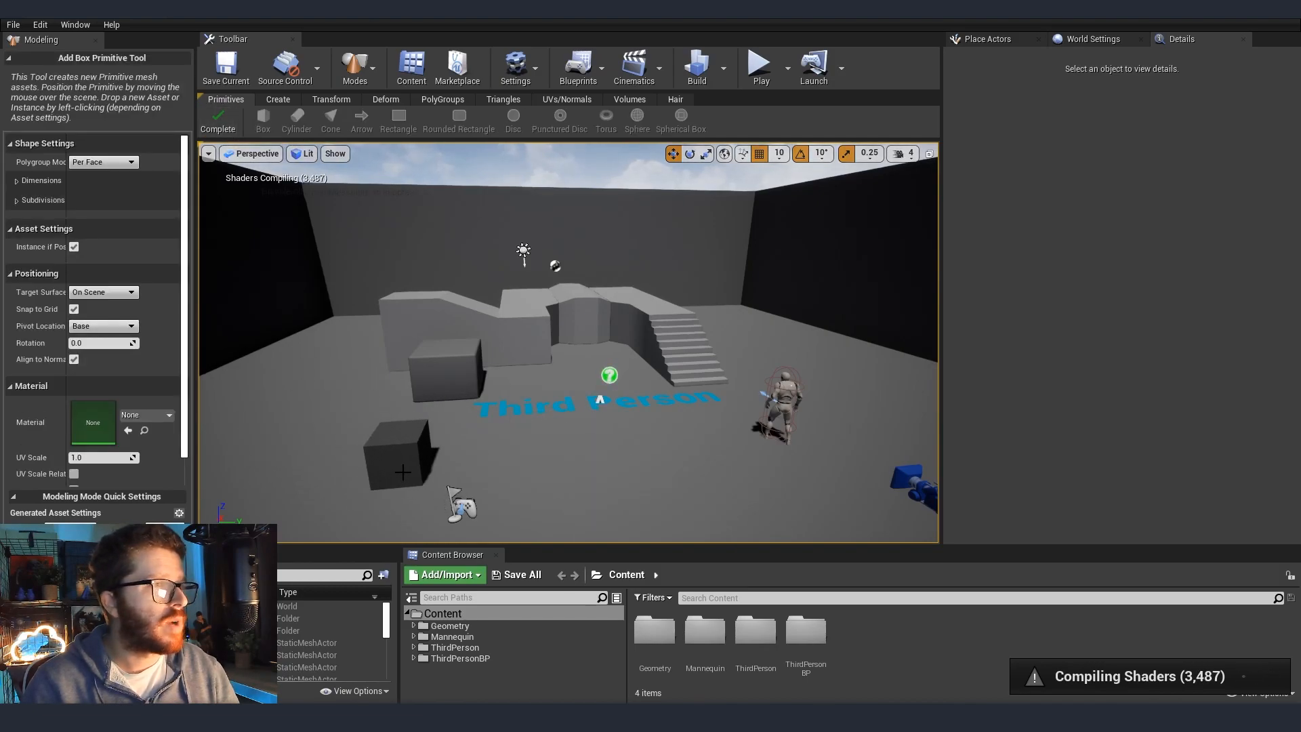
click(393, 464)
key(f)
right_drag(603, 420, 638, 362)
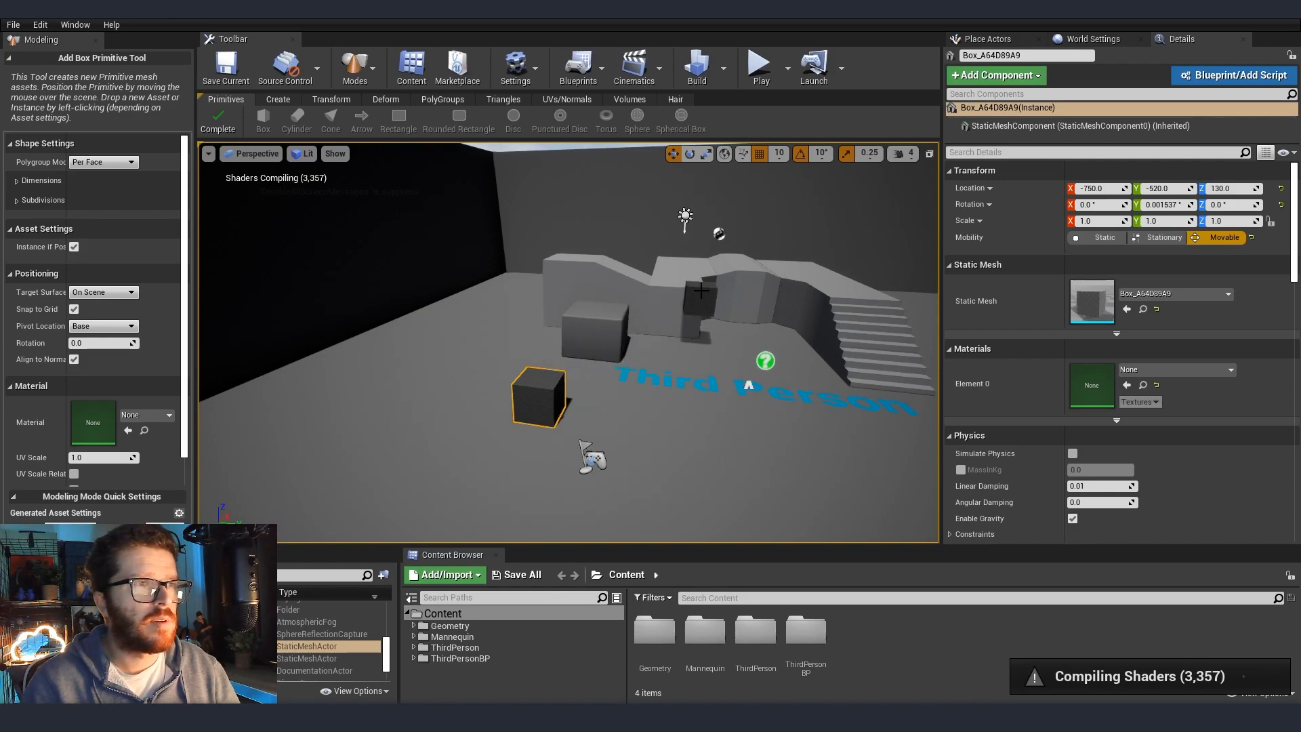
click(611, 462)
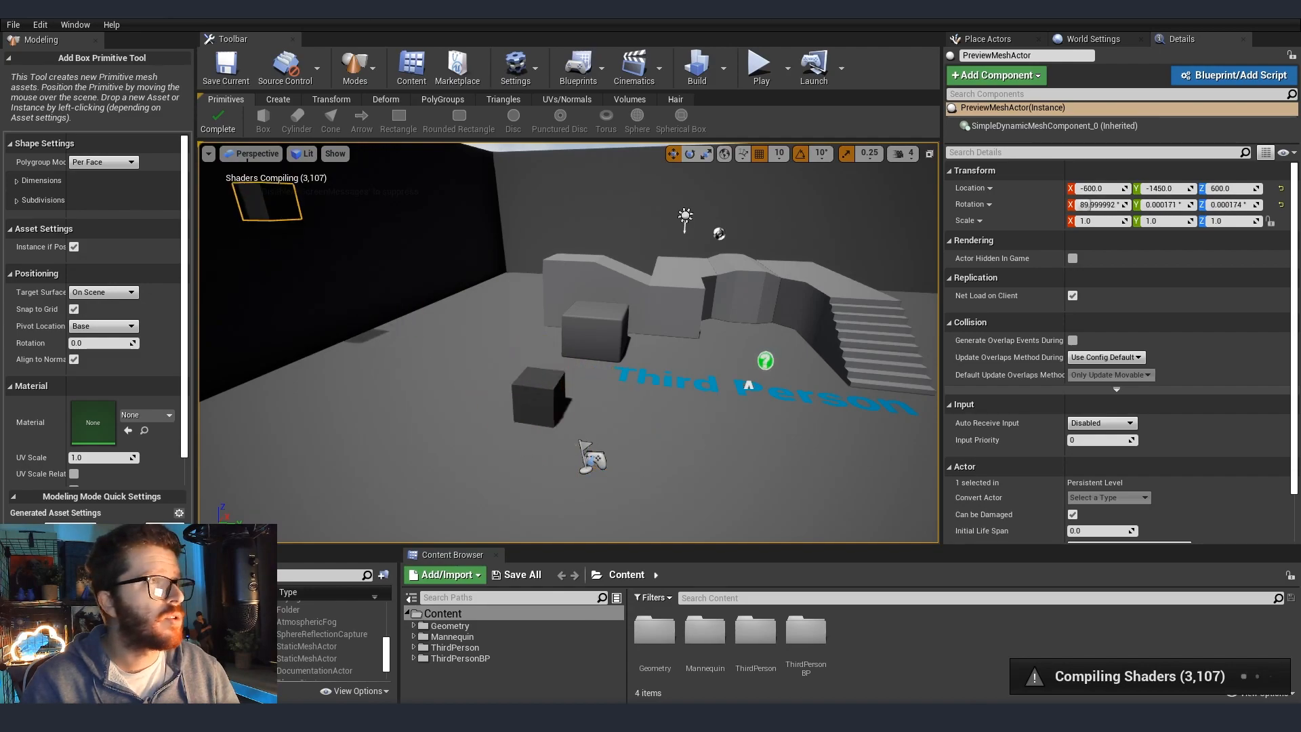
click(214, 120)
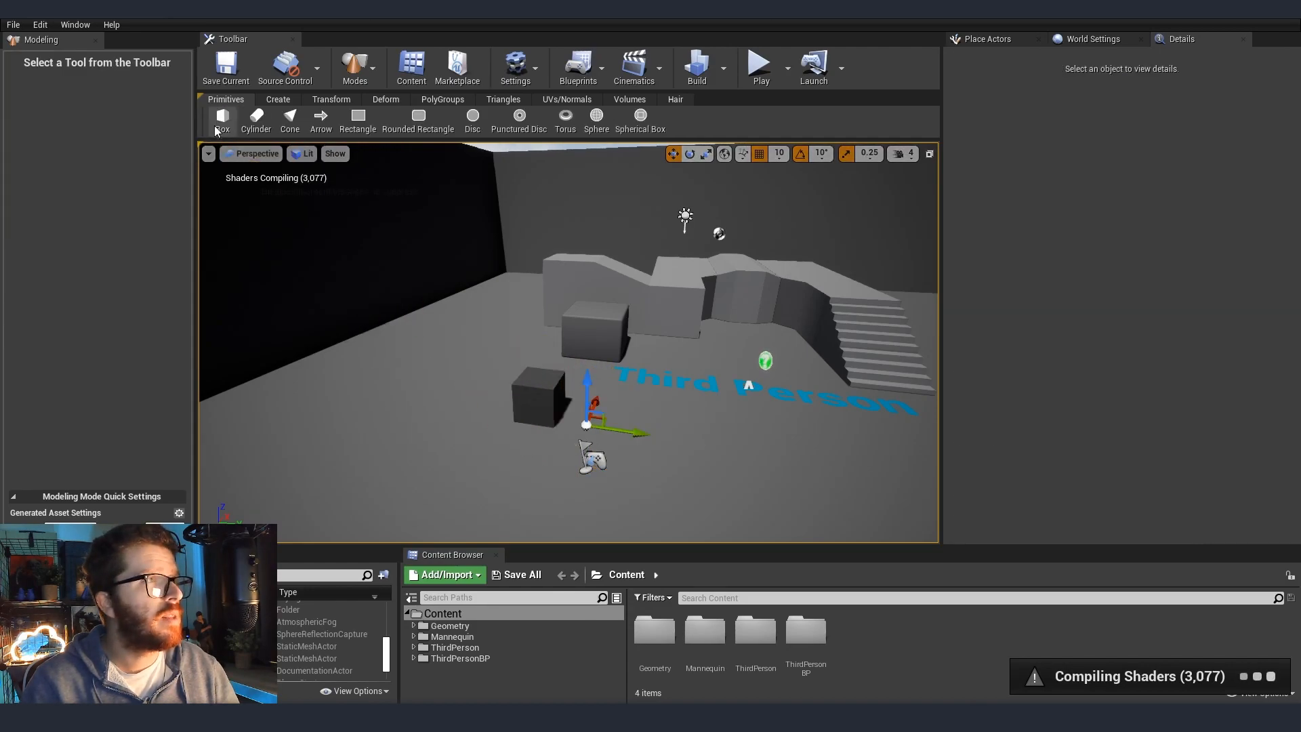
Select the new box and move it along the Y axis to Y -670
click(552, 391)
right_drag(559, 399, 556, 474)
key(a)
key(f)
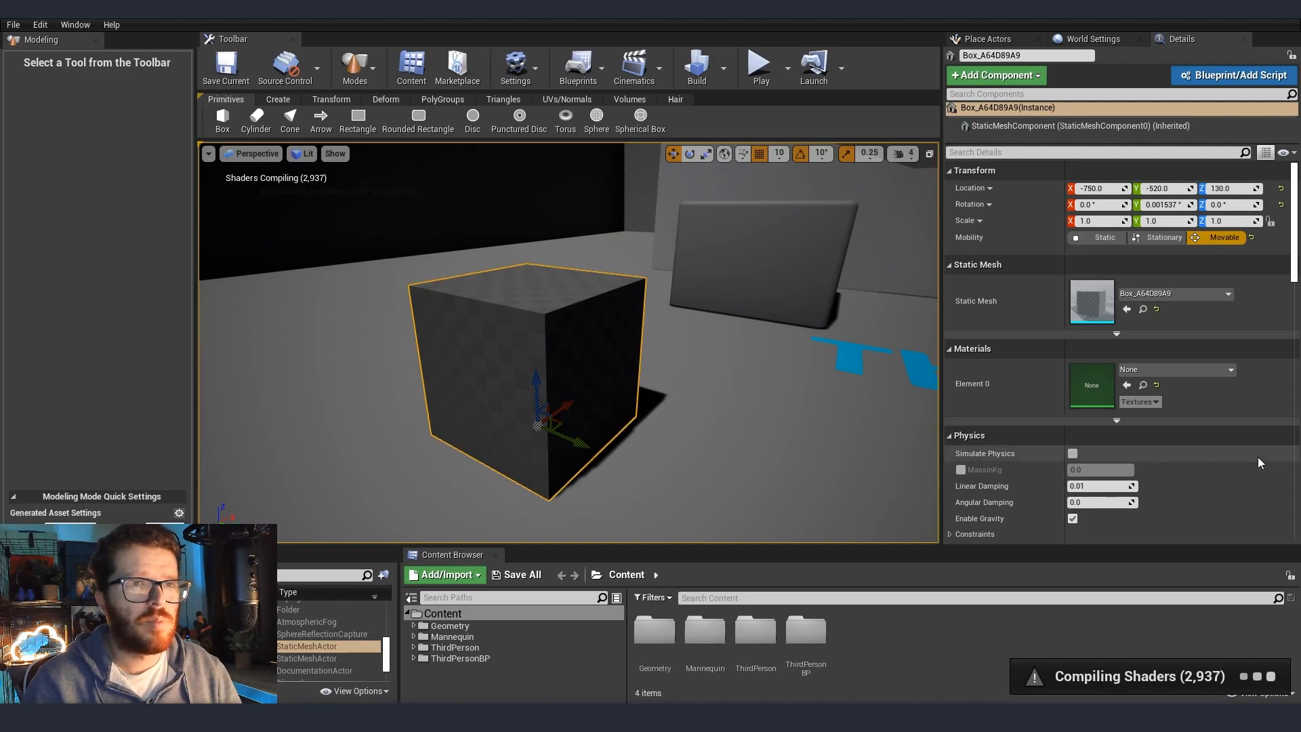
scroll(1258, 457, down, 2)
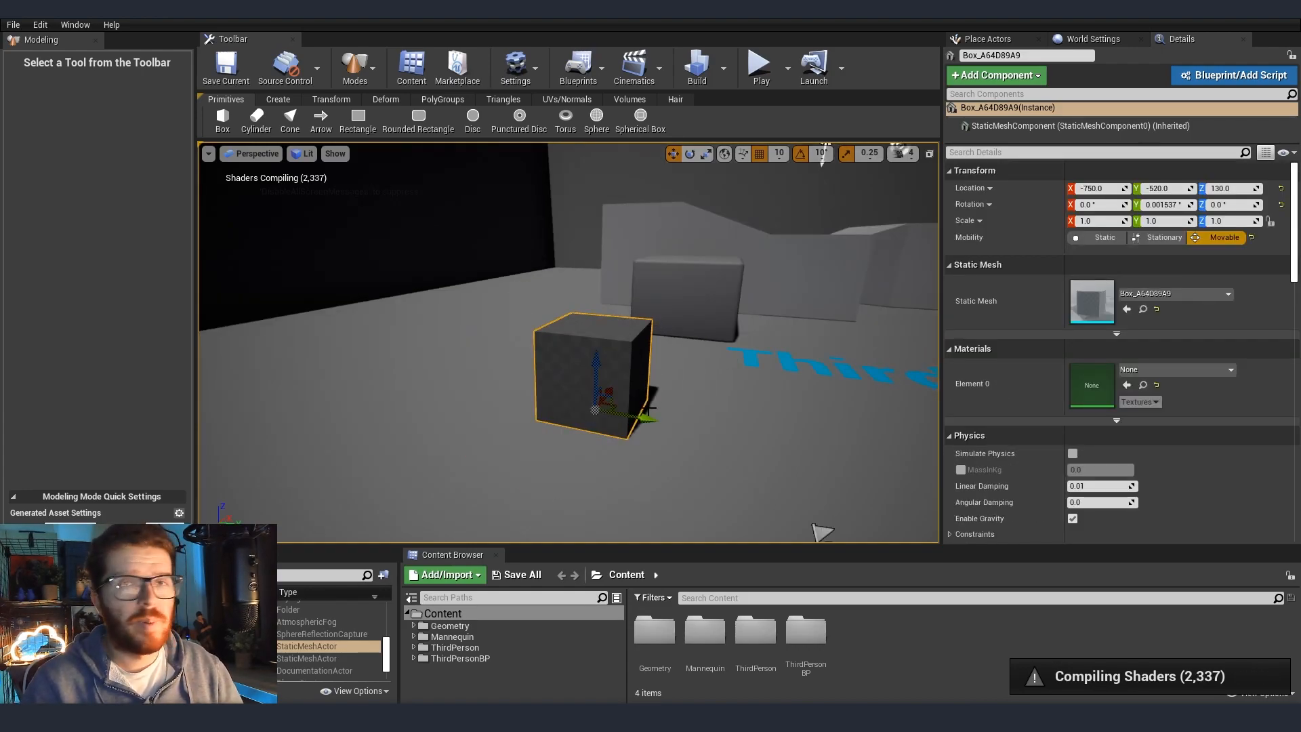
drag(637, 417, 519, 391)
drag(649, 389, 450, 355)
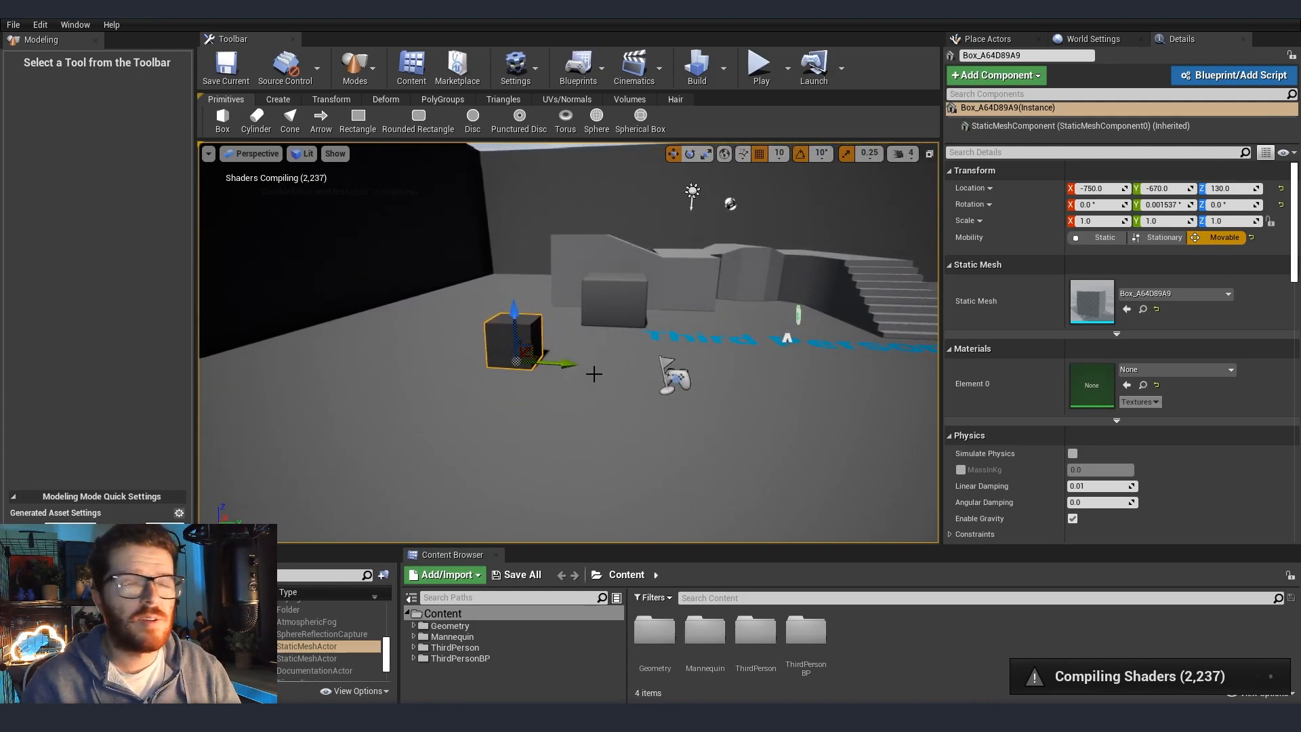
right_drag(648, 356, 633, 360)
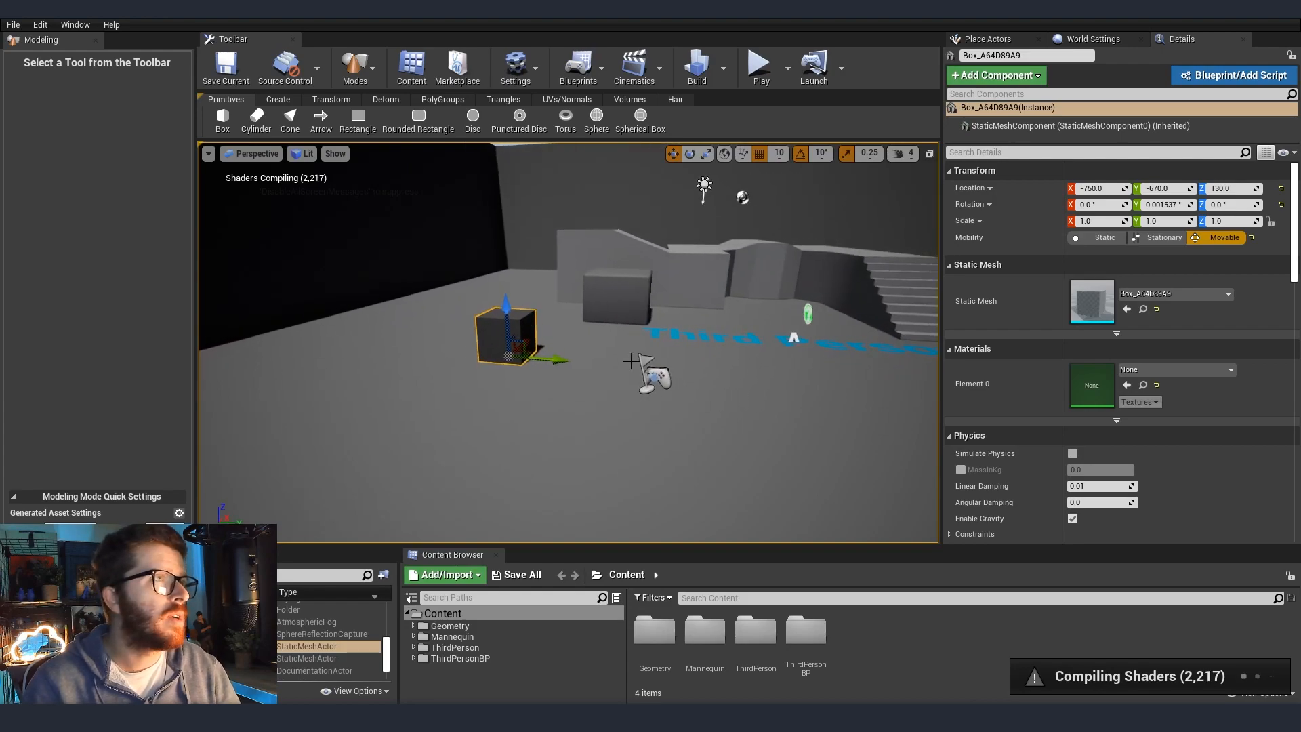
Start the Draw Polygon tool for creating a new mesh
click(278, 100)
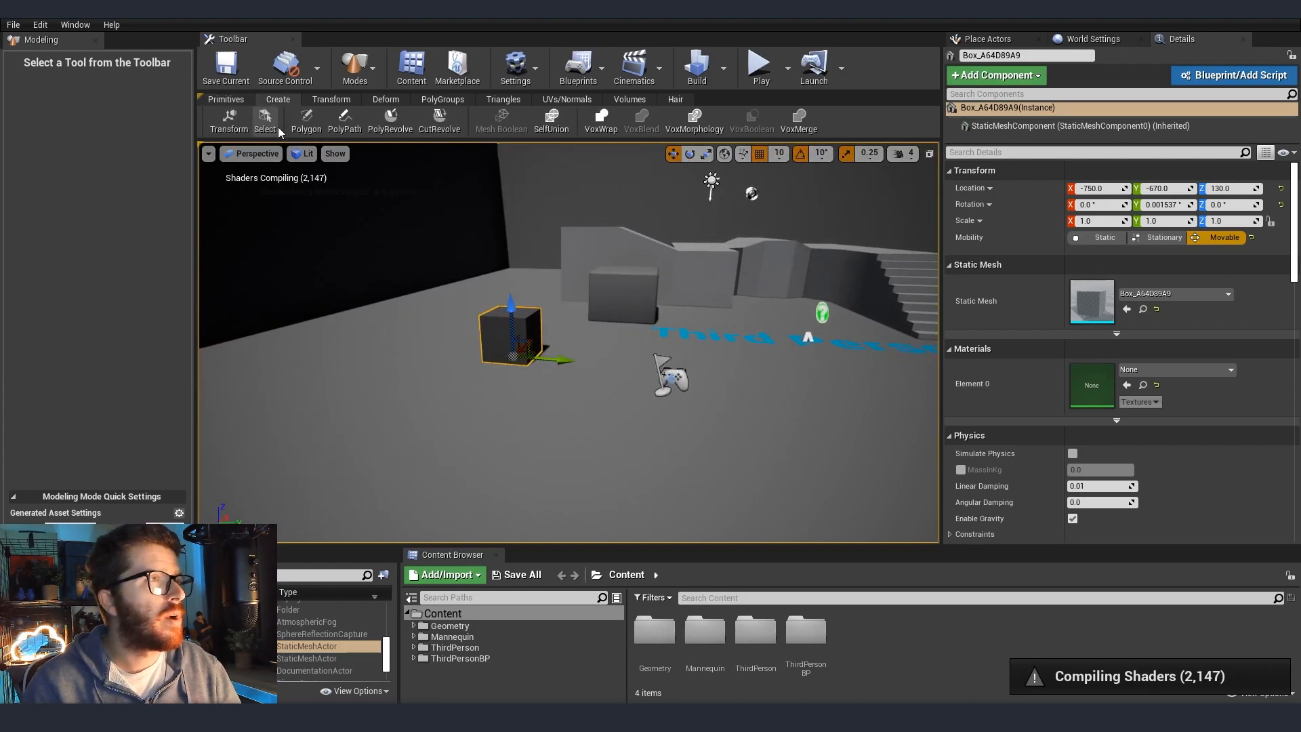
right_drag(379, 224, 308, 202)
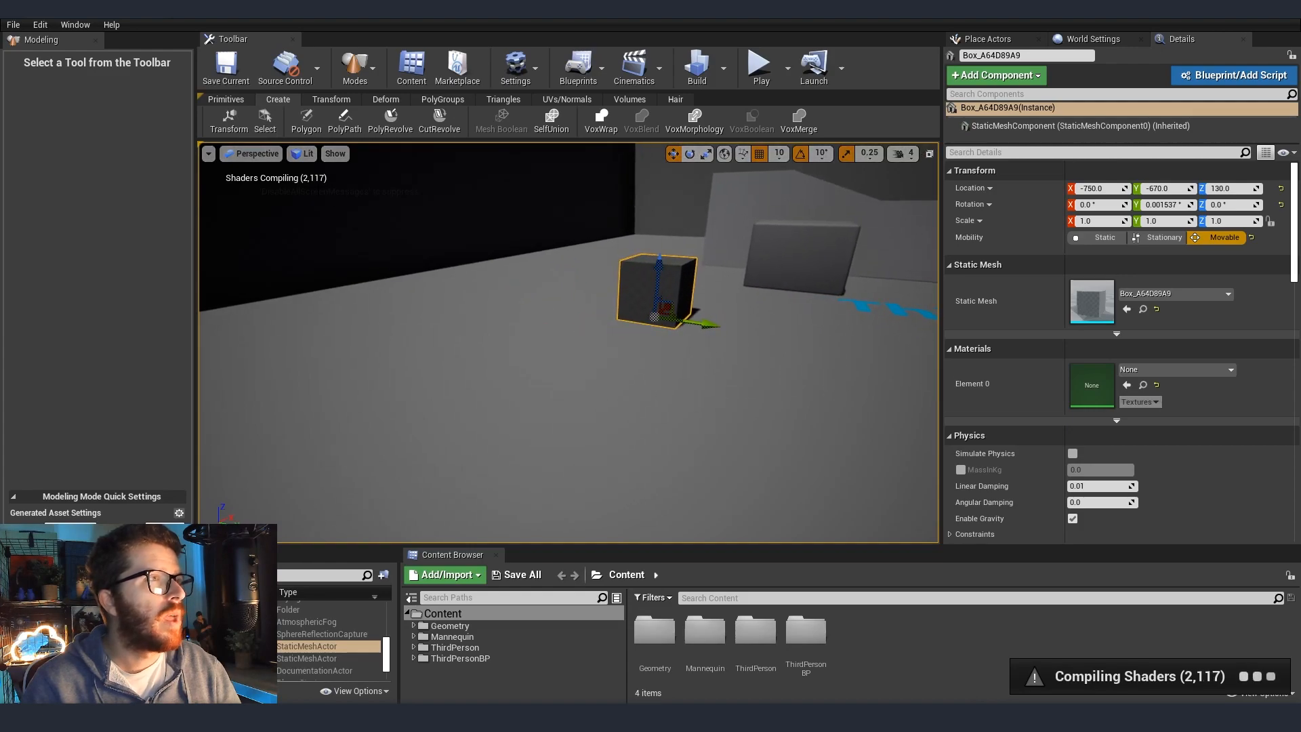
click(312, 132)
right_drag(708, 411, 677, 366)
Try rotating the polygon drawing plane to an upright orientation, and undo it
drag(676, 365, 720, 504)
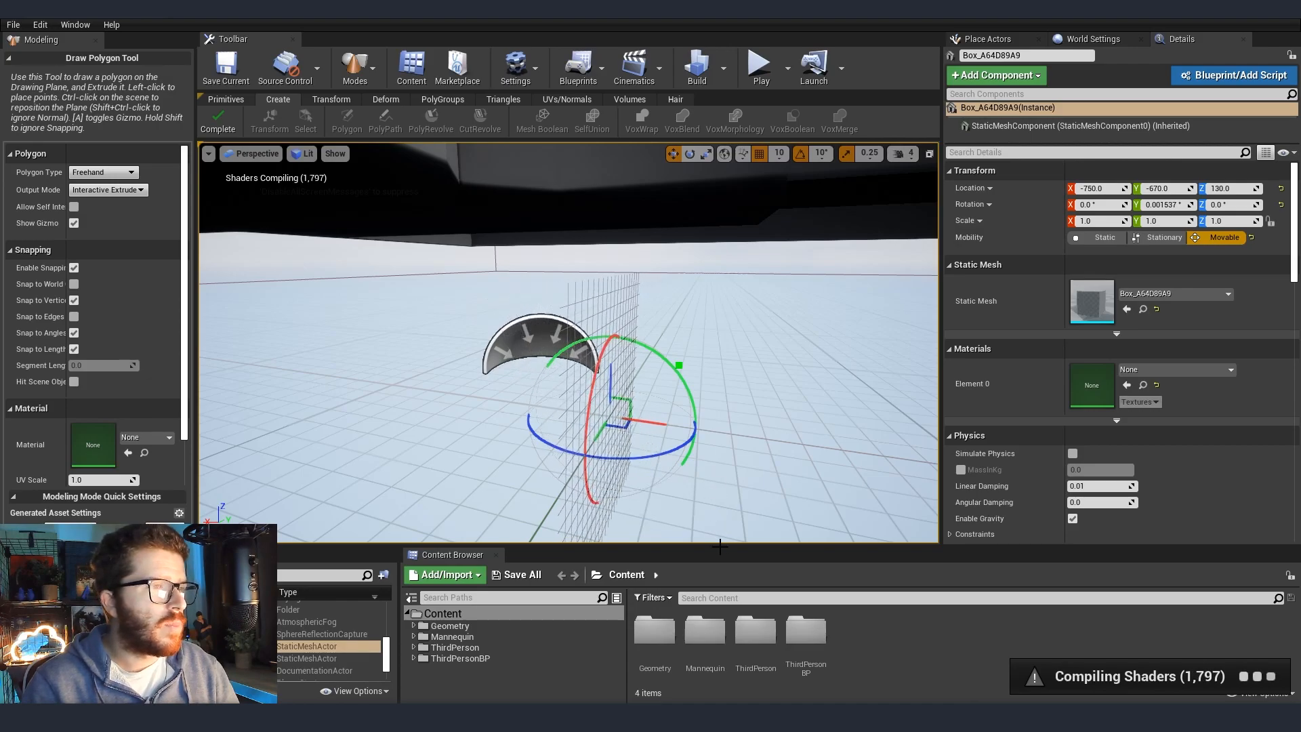
right_drag(721, 536, 311, 168)
key(ctrl+z)
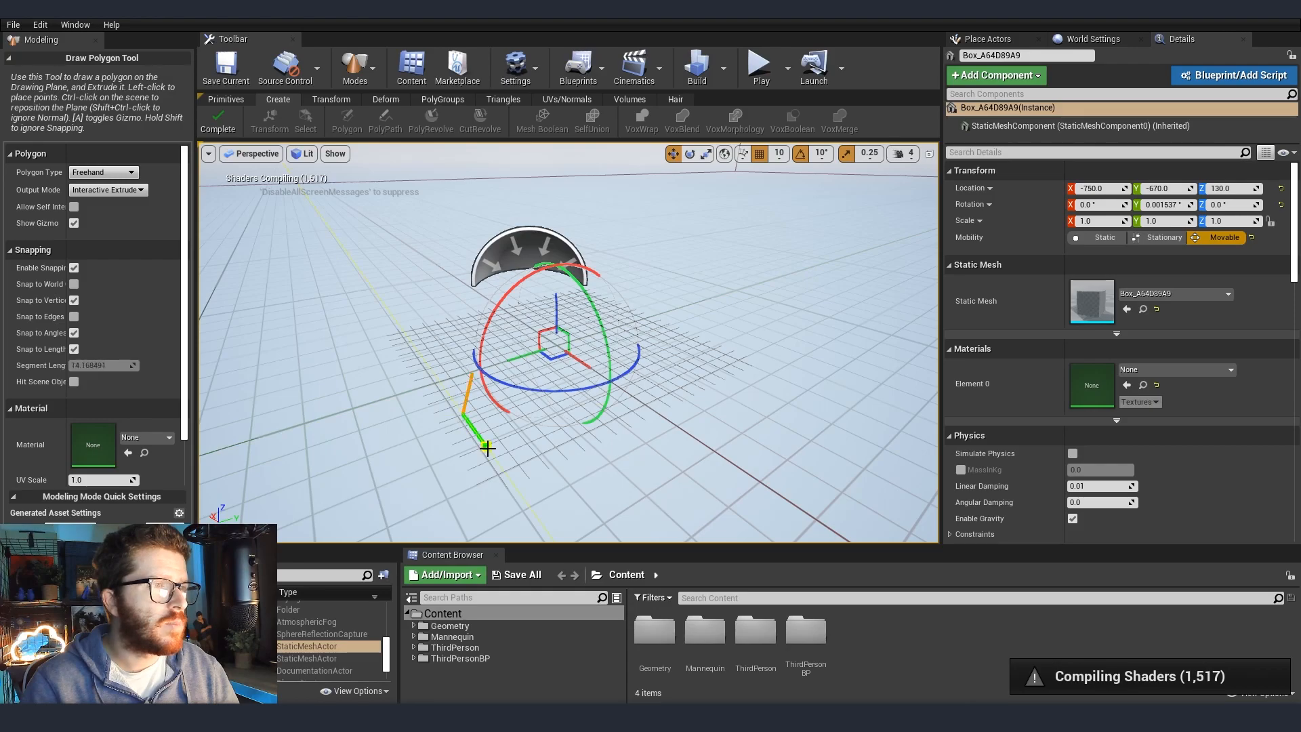
Draw an irregular freehand polygon on the horizontal plane, passing through the plane's origin and closing at the first point
mouse_move(563, 447)
mouse_down()
mouse_move(648, 442)
mouse_move(562, 344)
mouse_up()
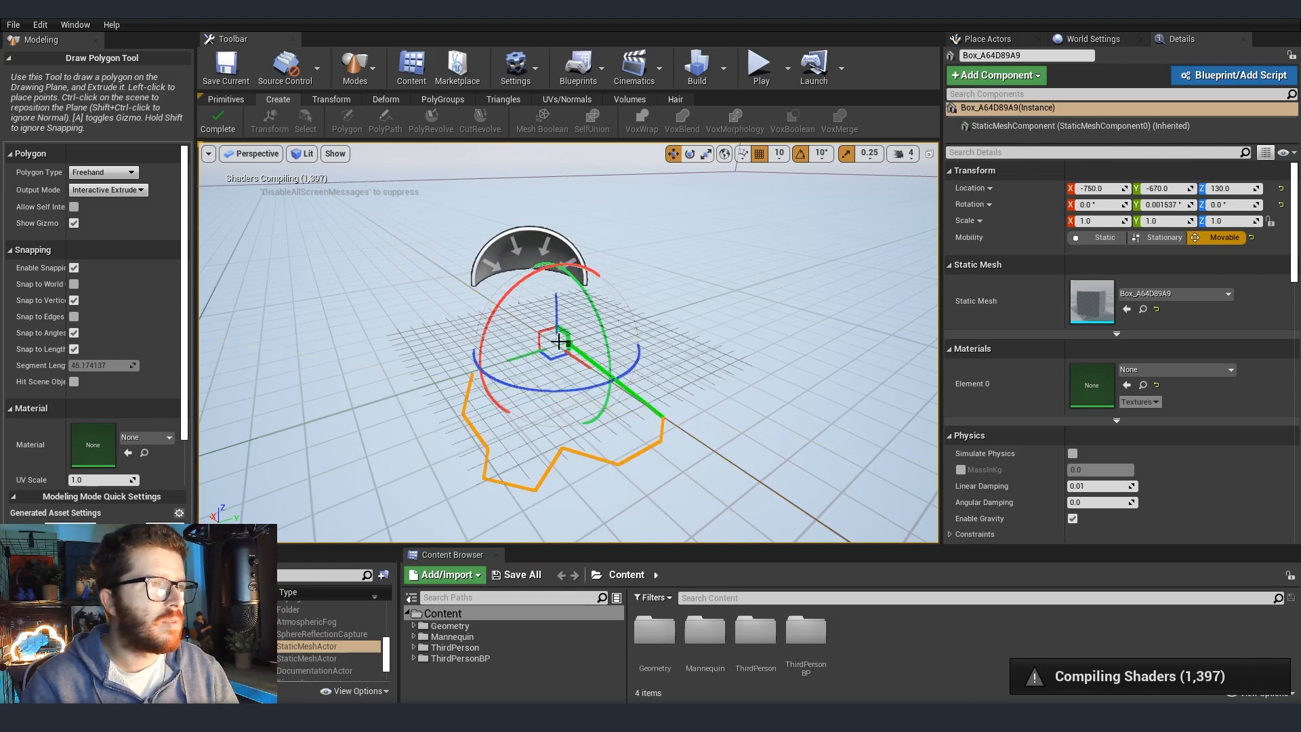
right_drag(575, 344, 542, 360)
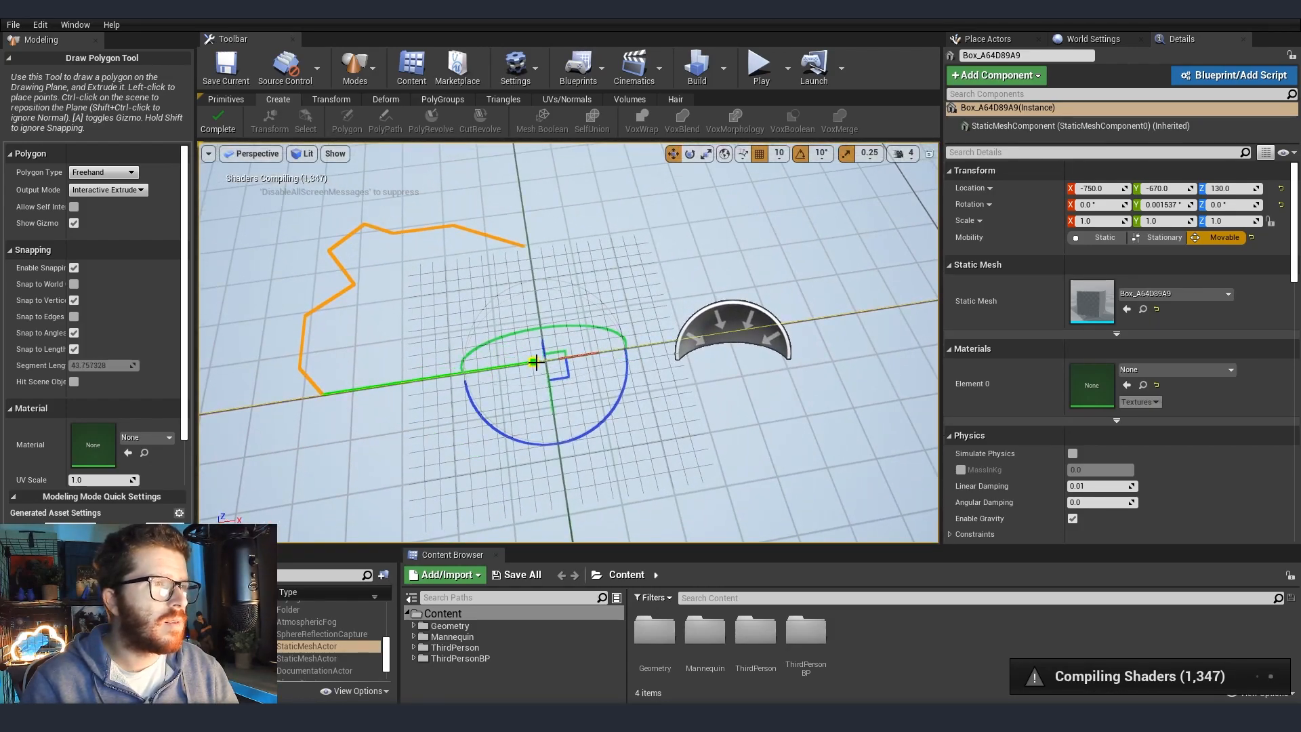
click(536, 361)
click(524, 246)
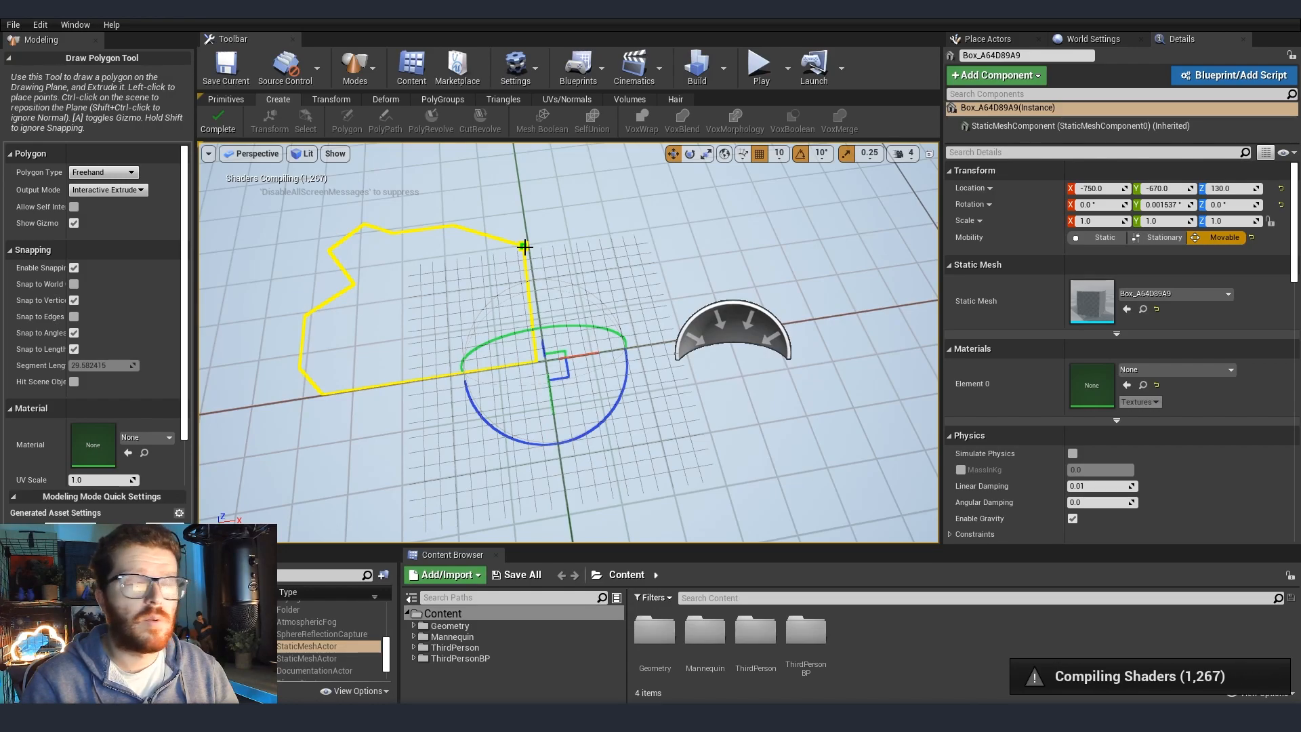
Extrude the closed polygon upward into a solid block and complete the tool
right_drag(529, 284, 543, 312)
right_drag(563, 406, 563, 412)
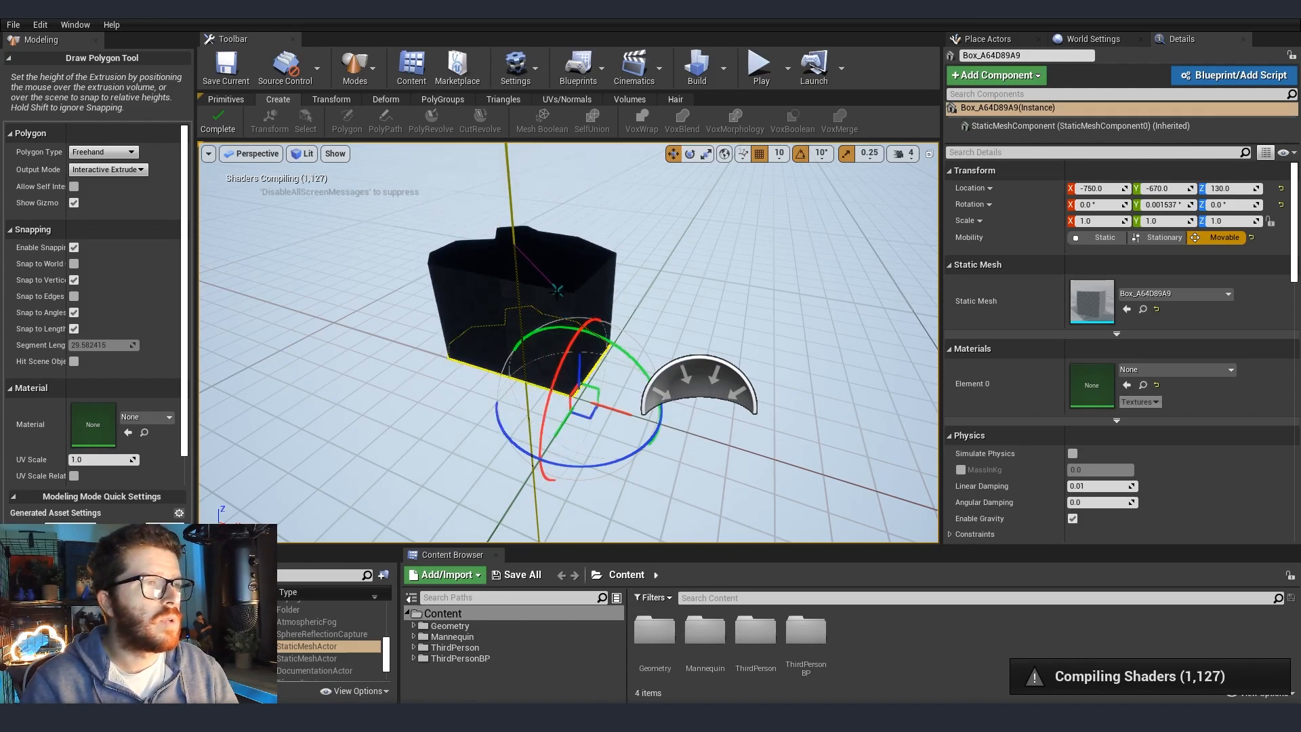
click(557, 290)
mouse_move(687, 298)
right_down()
mouse_move(275, 441)
mouse_move(338, 406)
mouse_move(694, 299)
right_up()
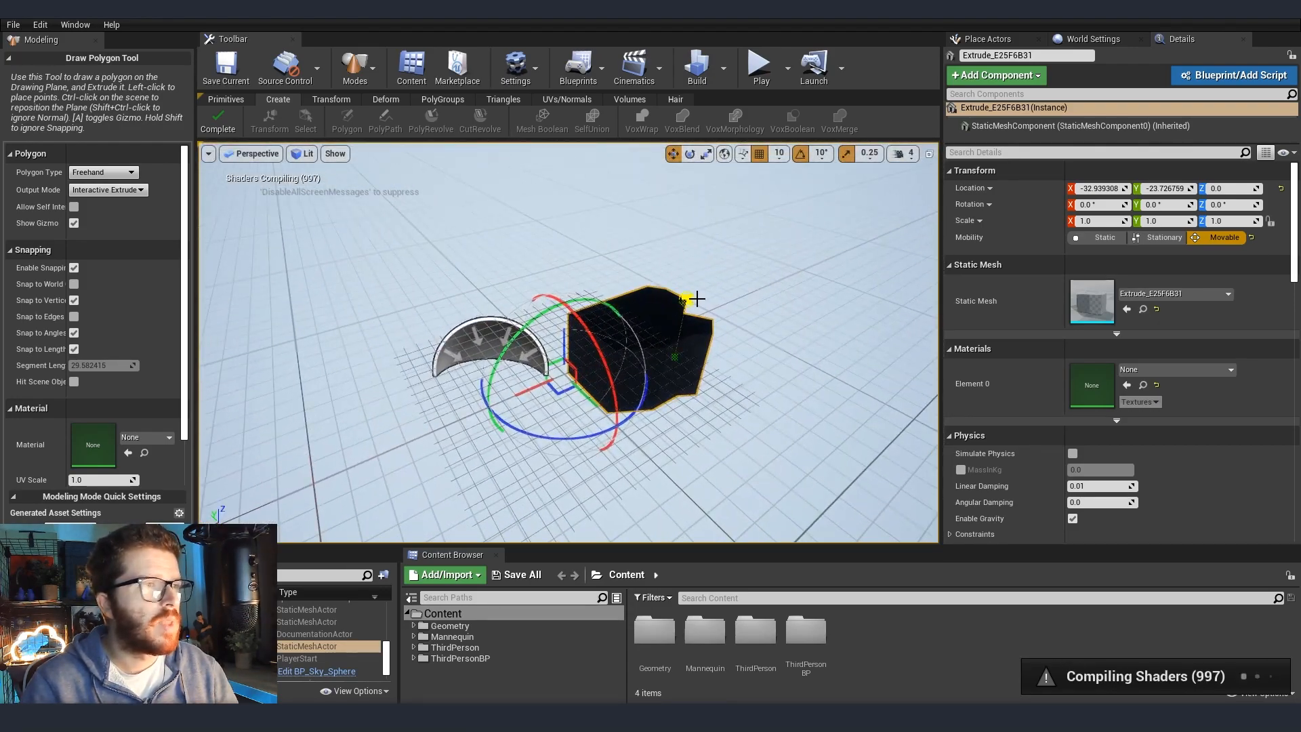
click(232, 127)
Raise the extruded block above the floor to Z 130 and scale it uniformly to 4.0
scroll(587, 319, up, 8)
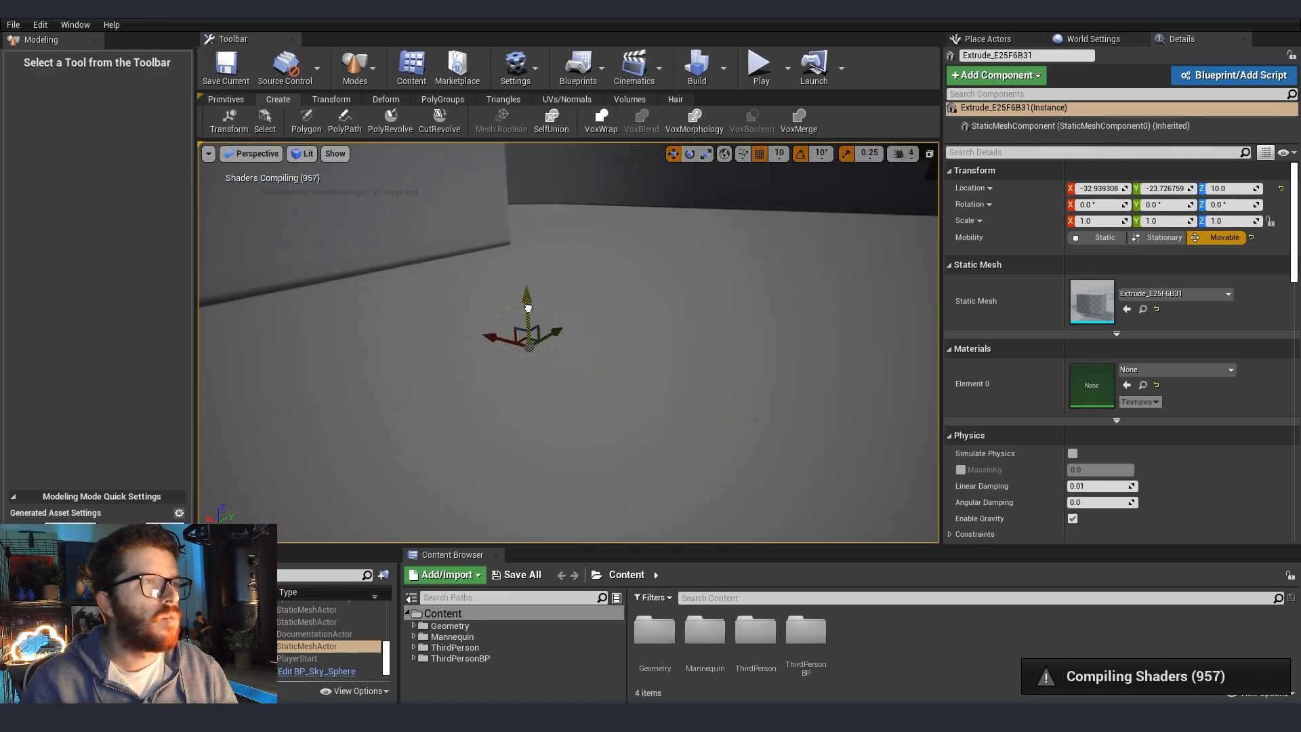
drag(528, 325, 528, 224)
scroll(575, 332, down, 5)
scroll(564, 299, up, 2)
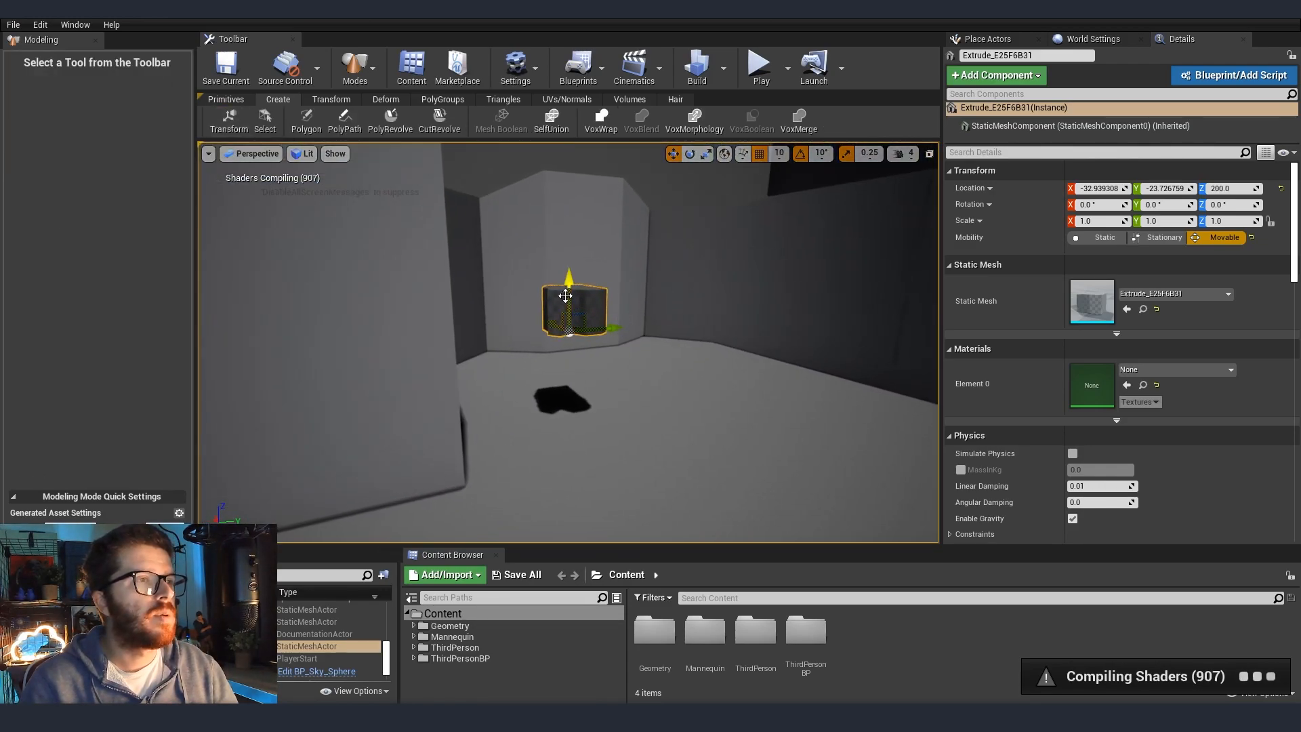
key(r)
drag(571, 381, 576, 305)
Move the scaled block along the X axis to about X -893, into the open floor area
mouse_move(805, 362)
right_down()
mouse_move(805, 433)
mouse_move(793, 426)
mouse_move(805, 361)
right_up()
key(s)
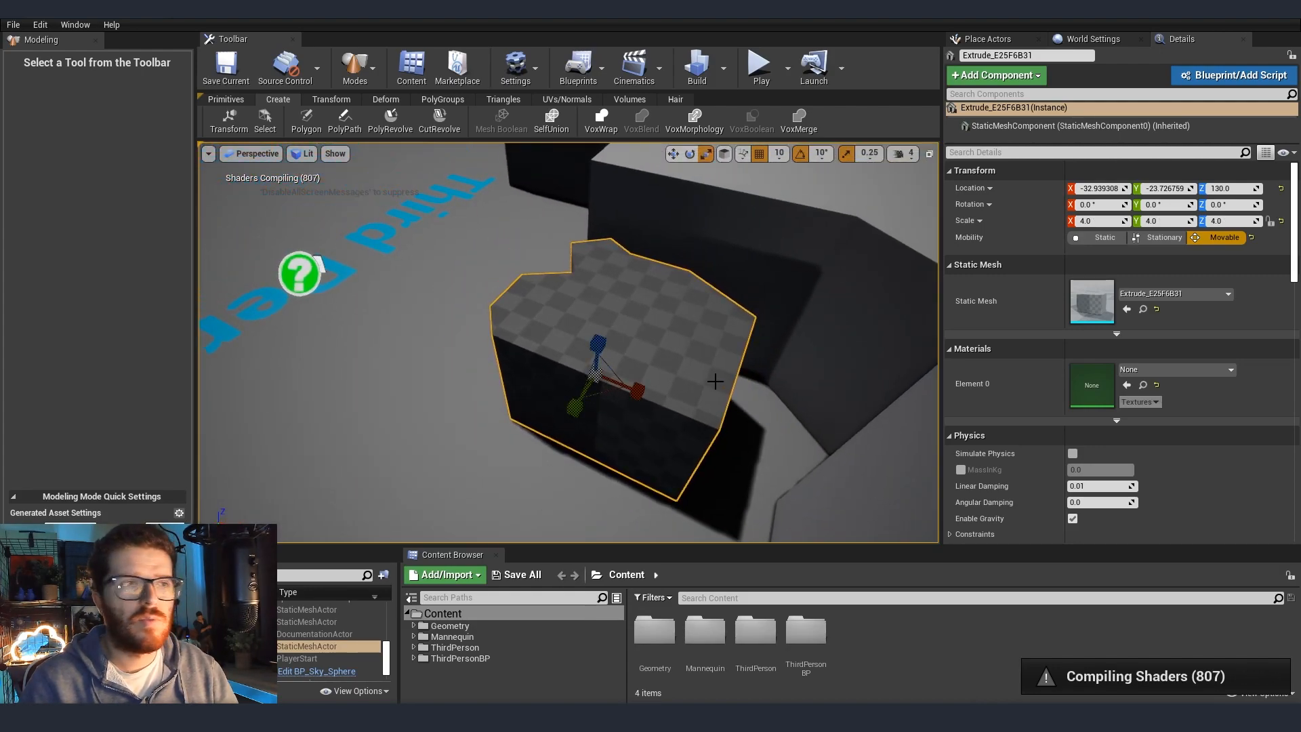
right_drag(702, 412, 766, 400)
key(s)
key(w)
drag(633, 393, 156, 363)
key(a)
mouse_move(354, 363)
right_down()
mouse_move(370, 363)
mouse_move(354, 363)
right_up()
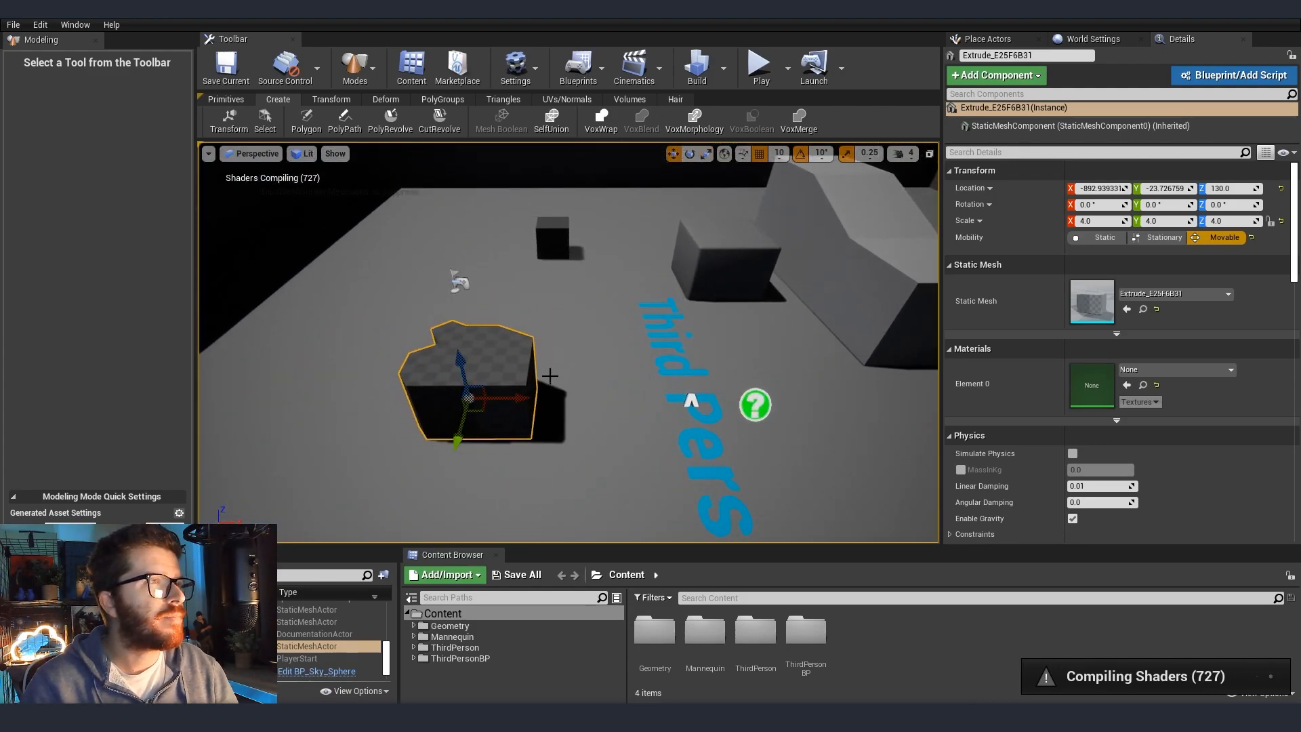
Duplicate the extruded block and rotate the copy to about 90° on X and -90° on Z
key(r)
alt+drag(567, 342, 600, 353)
alt+drag(515, 341, 648, 379)
key(e)
drag(661, 410, 681, 350)
drag(726, 400, 693, 444)
alt+drag(723, 342, 928, 339)
Move the rotated copy to about X -843, Y 106, Z 280 so it overlaps the original block
key(w)
drag(585, 338, 641, 329)
alt+drag(557, 343, 759, 343)
drag(505, 362, 469, 210)
right_drag(462, 289, 669, 181)
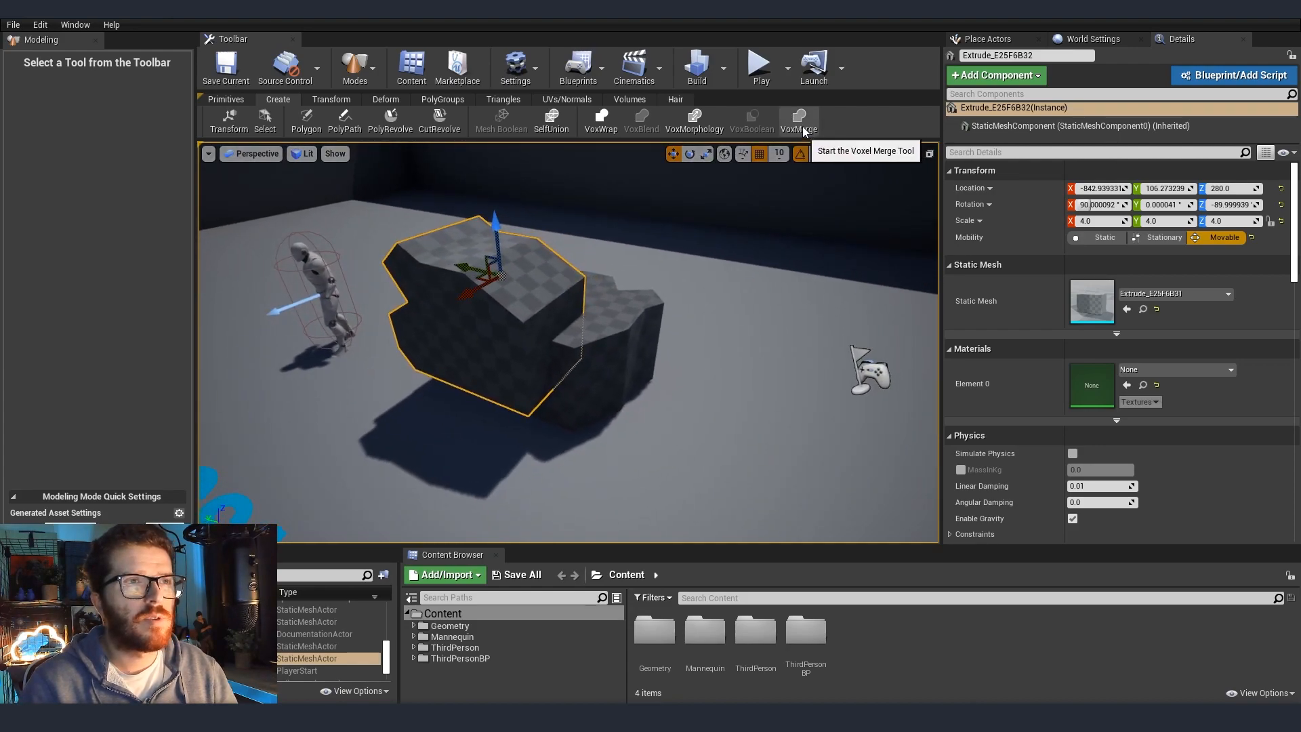
Add the original block to the selection and merge both overlapping blocks into one mesh with VoxMerge
ctrl+click(618, 315)
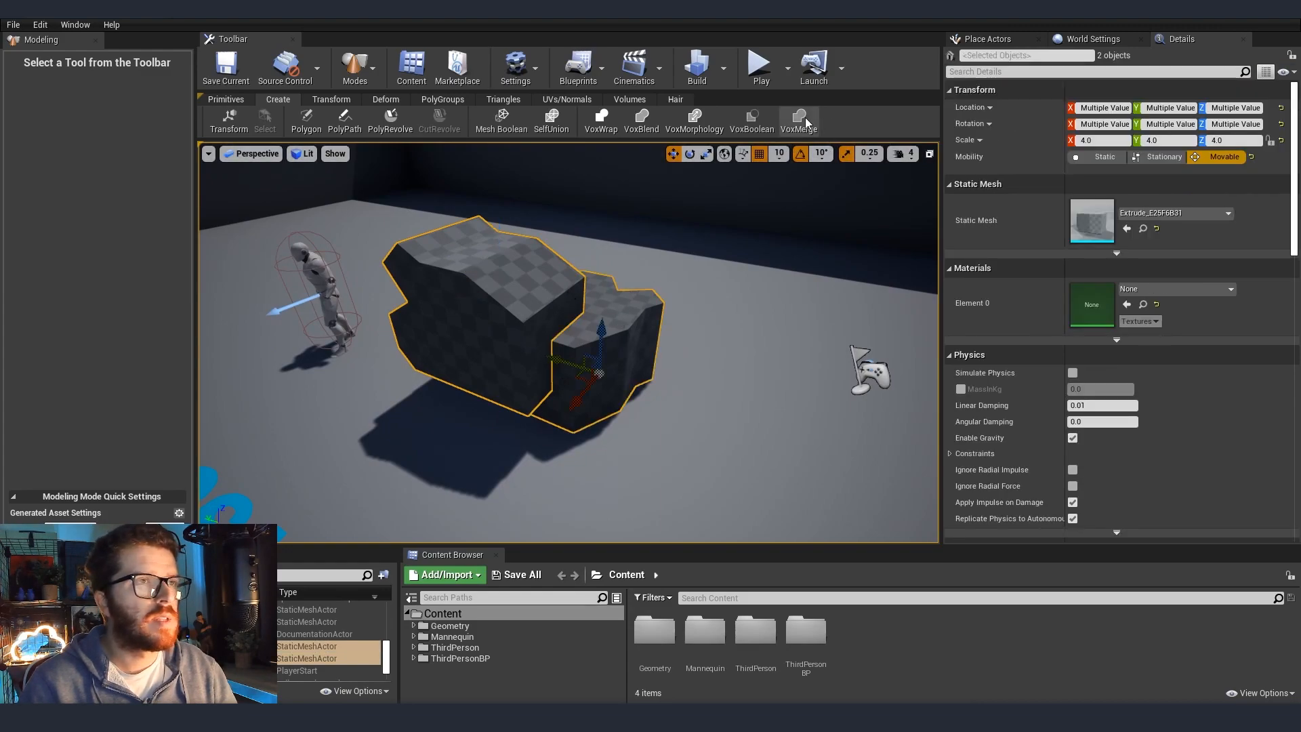
click(798, 120)
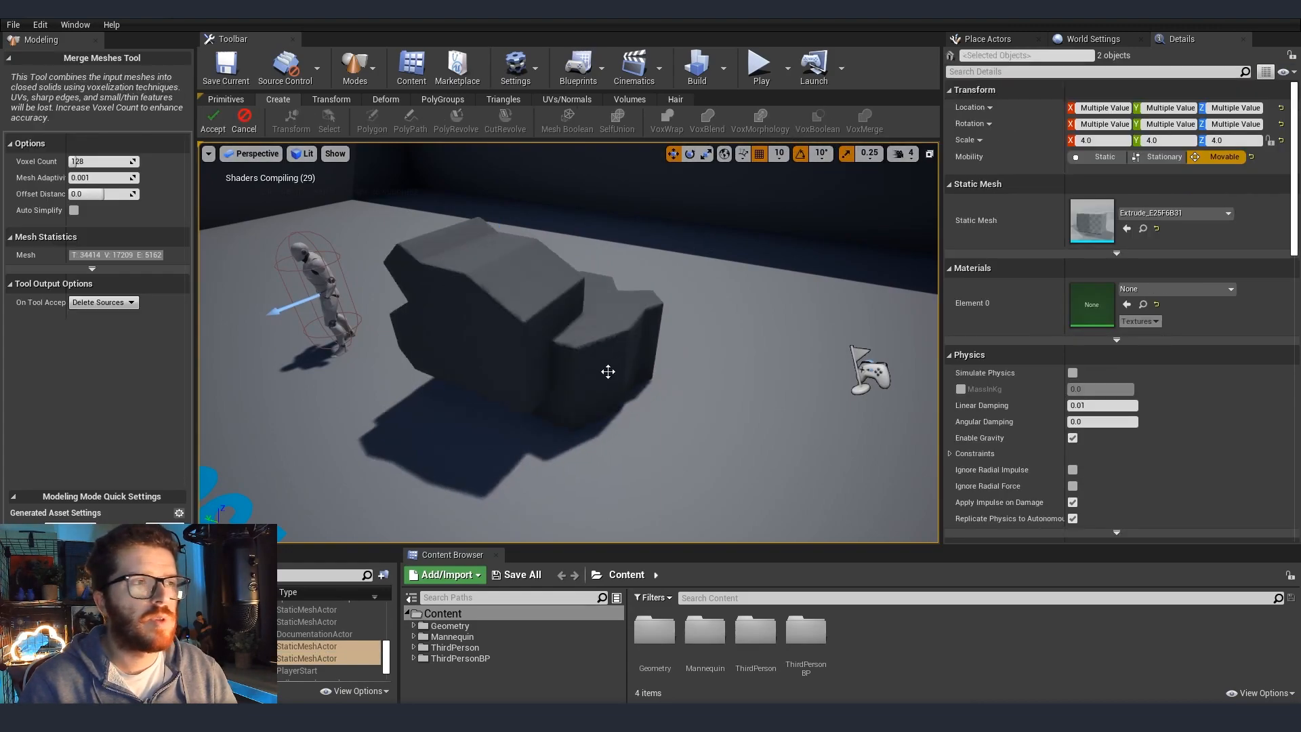
click(608, 363)
alt+drag(721, 340, 515, 340)
click(759, 381)
alt+drag(759, 382, 556, 382)
key(Return)
alt+drag(597, 307, 698, 353)
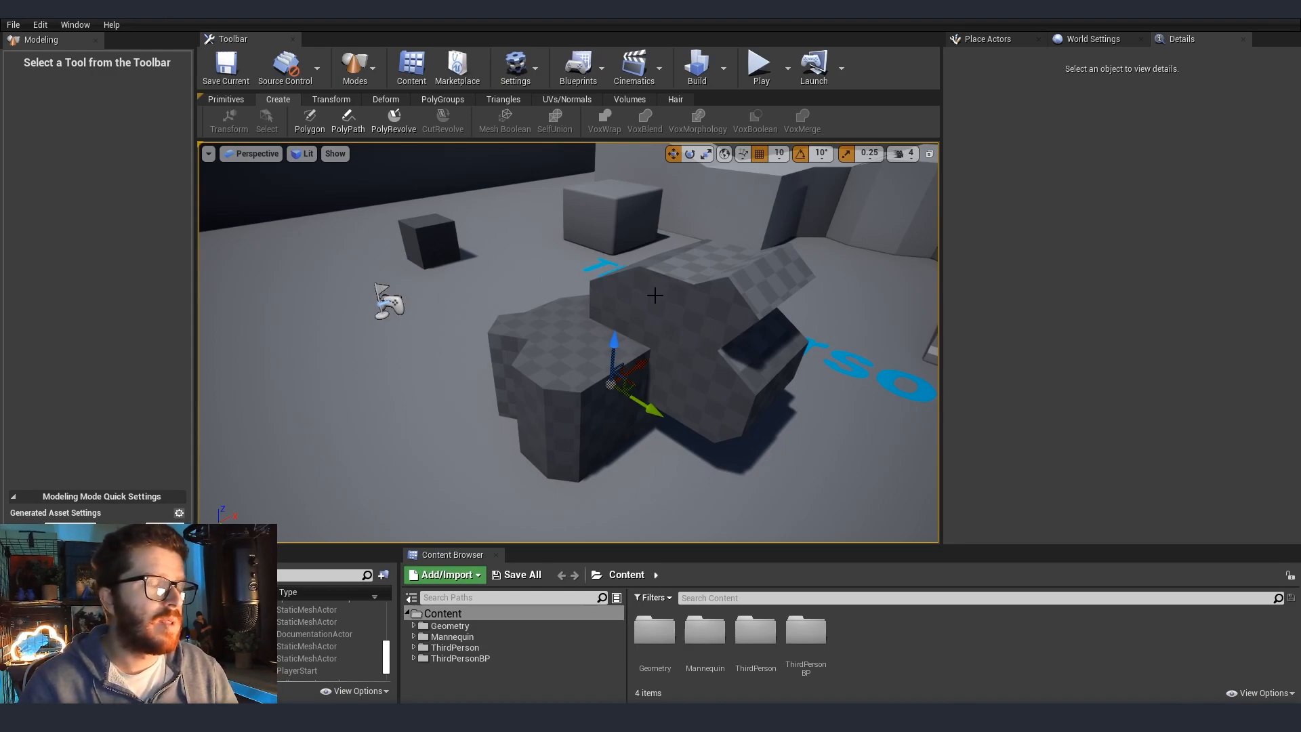
Select the merged mesh and move it along the Y axis to about Y 11
click(671, 344)
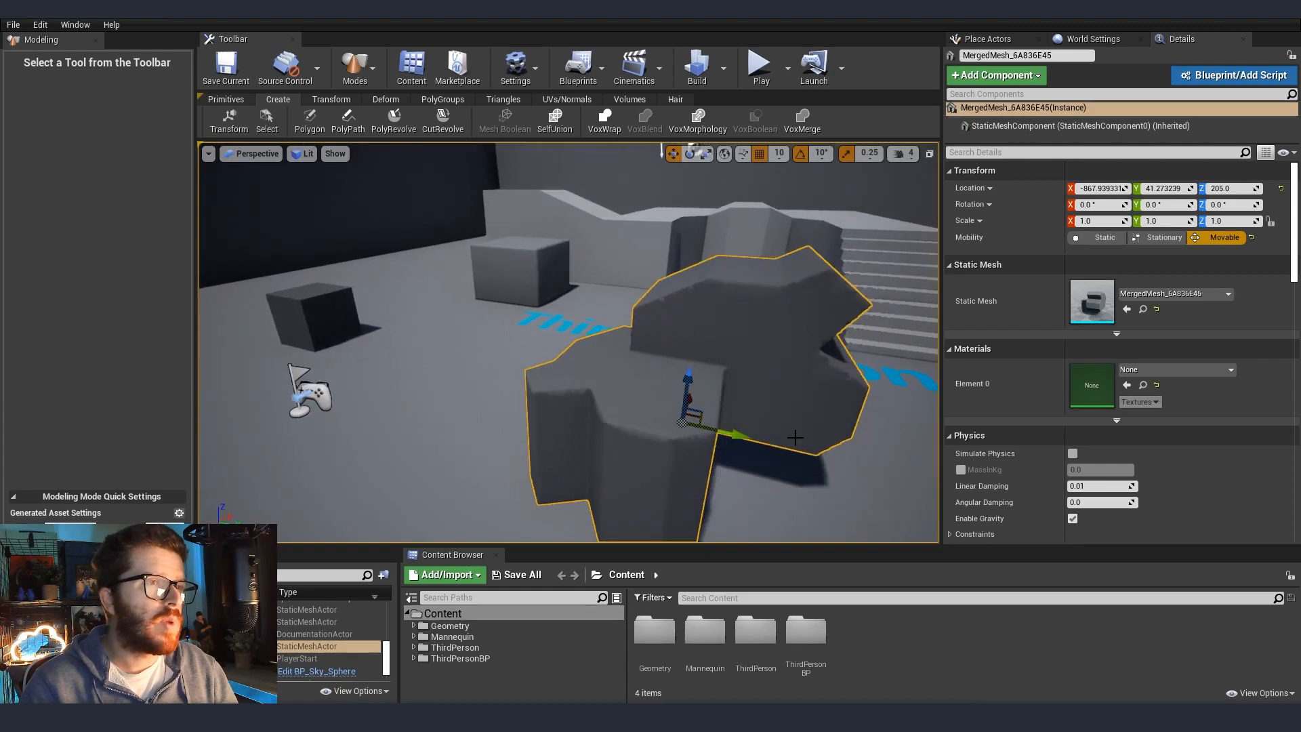
mouse_move(554, 407)
alt+mouse_down()
mouse_move(175, 407)
mouse_move(129, 427)
mouse_move(377, 359)
mouse_move(589, 425)
mouse_move(557, 416)
alt+mouse_up()
right_drag(557, 416, 691, 415)
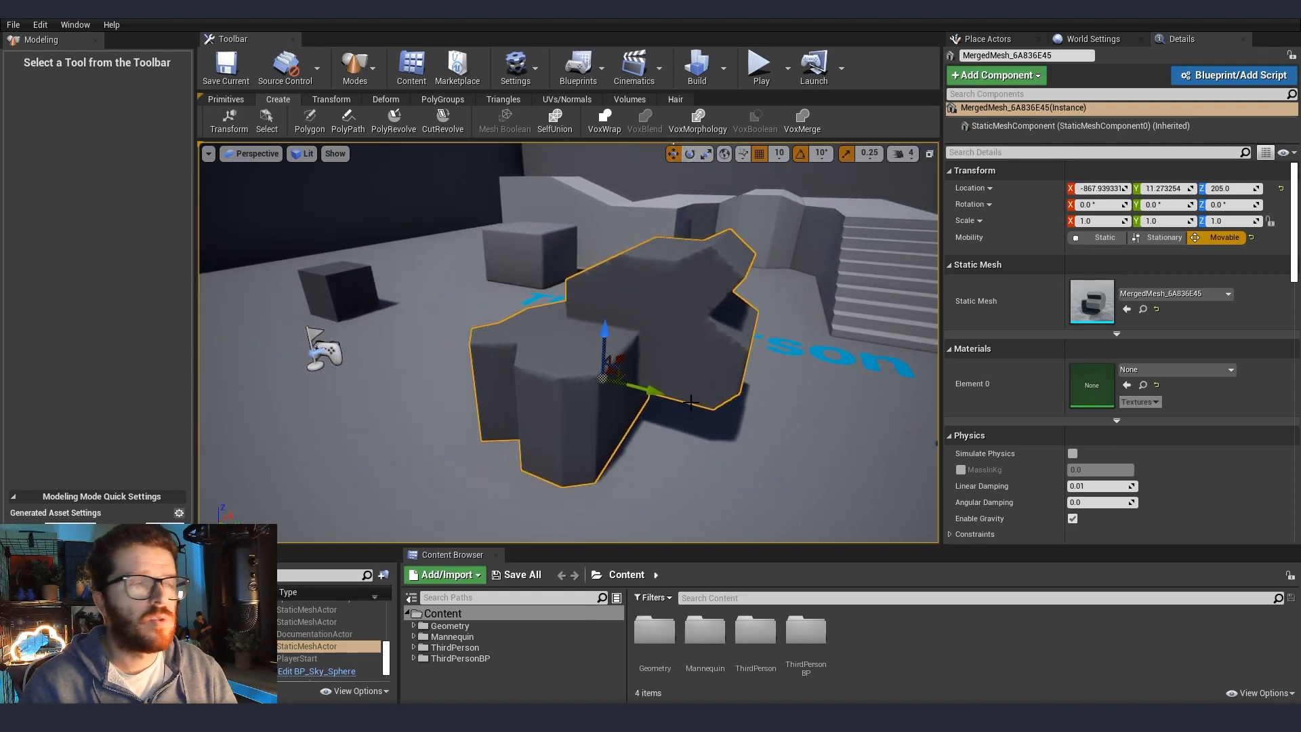
Undo the move and the voxel merge to bring back the two separate blocks
key(ctrl+z)
key(ctrl+z)
key(ctrl+z)
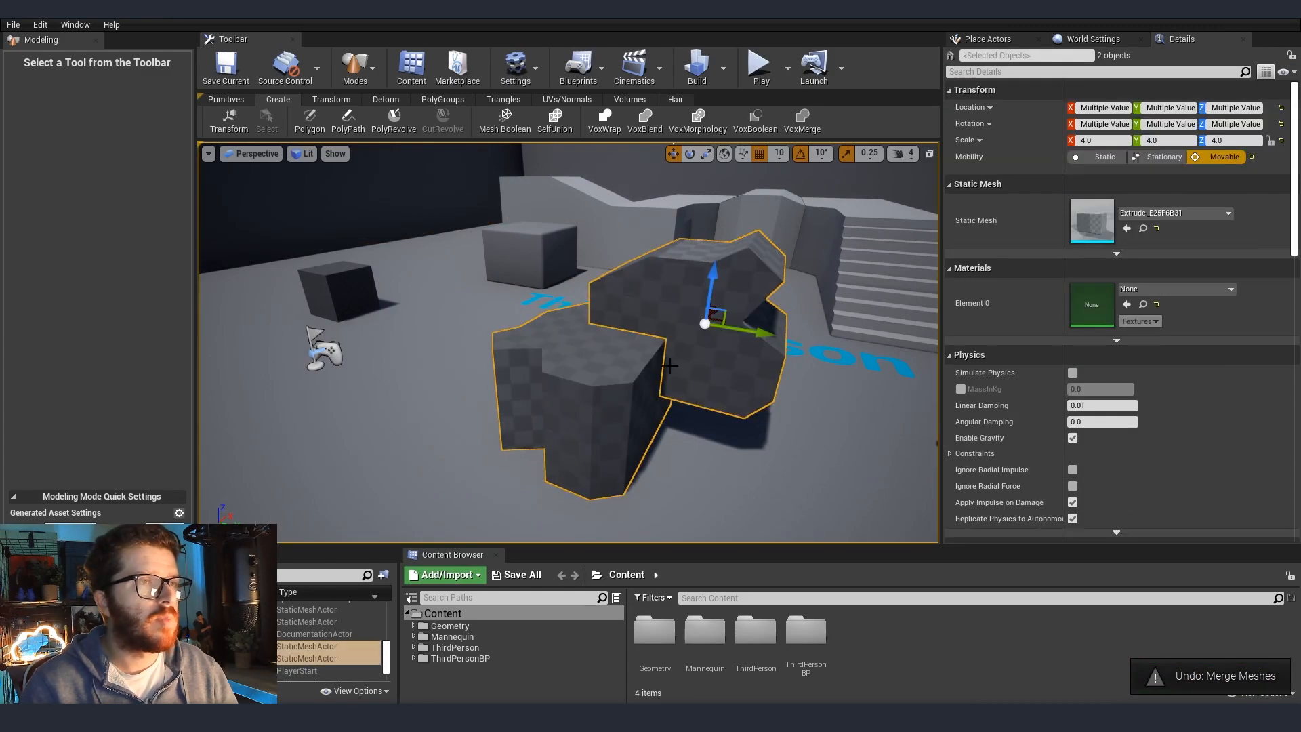
Select both overlapping blocks and subtract the rotated copy from the original with VoxBoolean, using operation A - B
click(633, 369)
ctrl+click(710, 305)
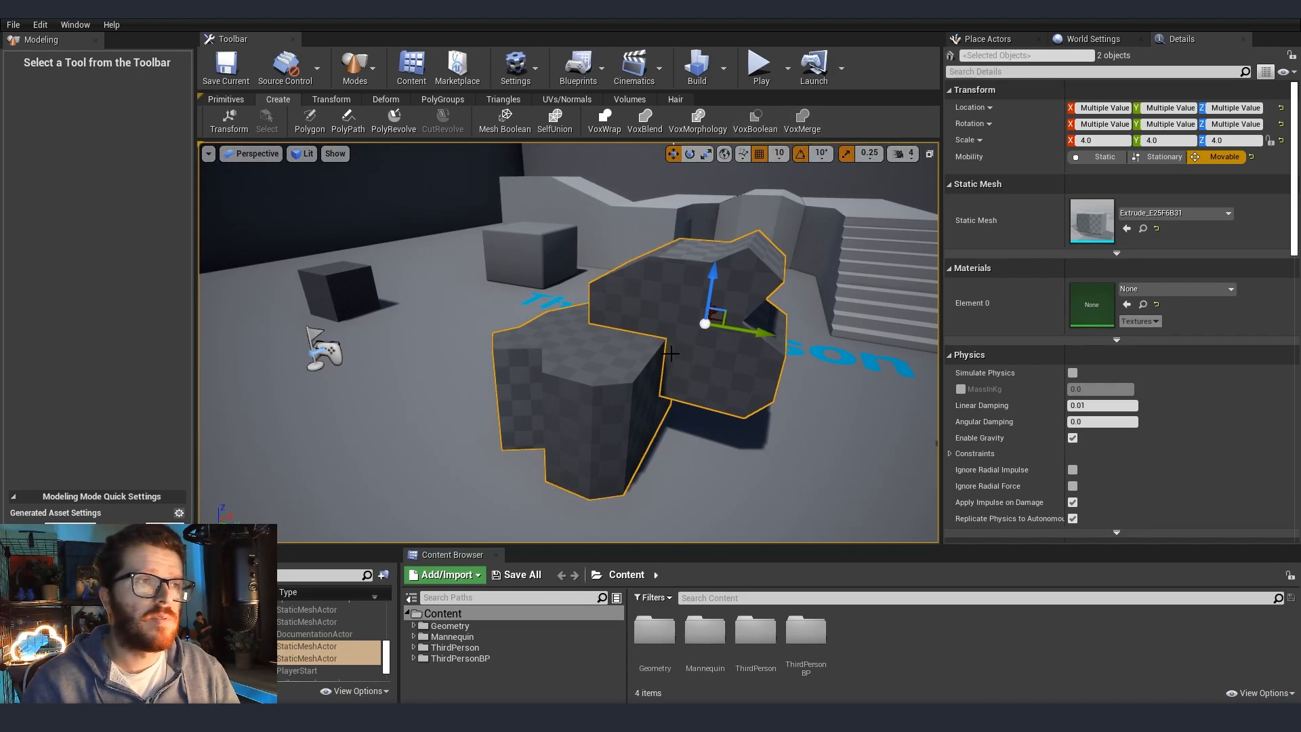
click(755, 126)
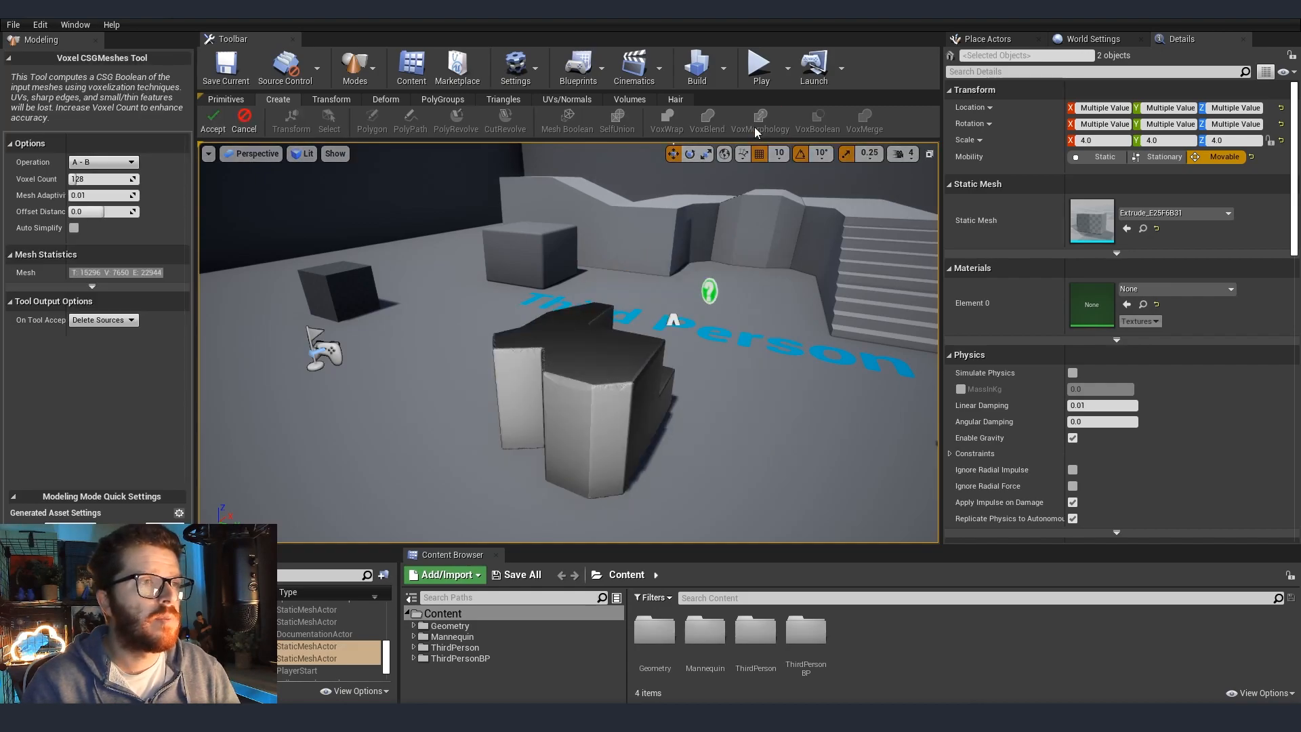
mouse_move(728, 384)
right_down()
mouse_move(613, 413)
mouse_move(620, 353)
mouse_move(728, 384)
right_up()
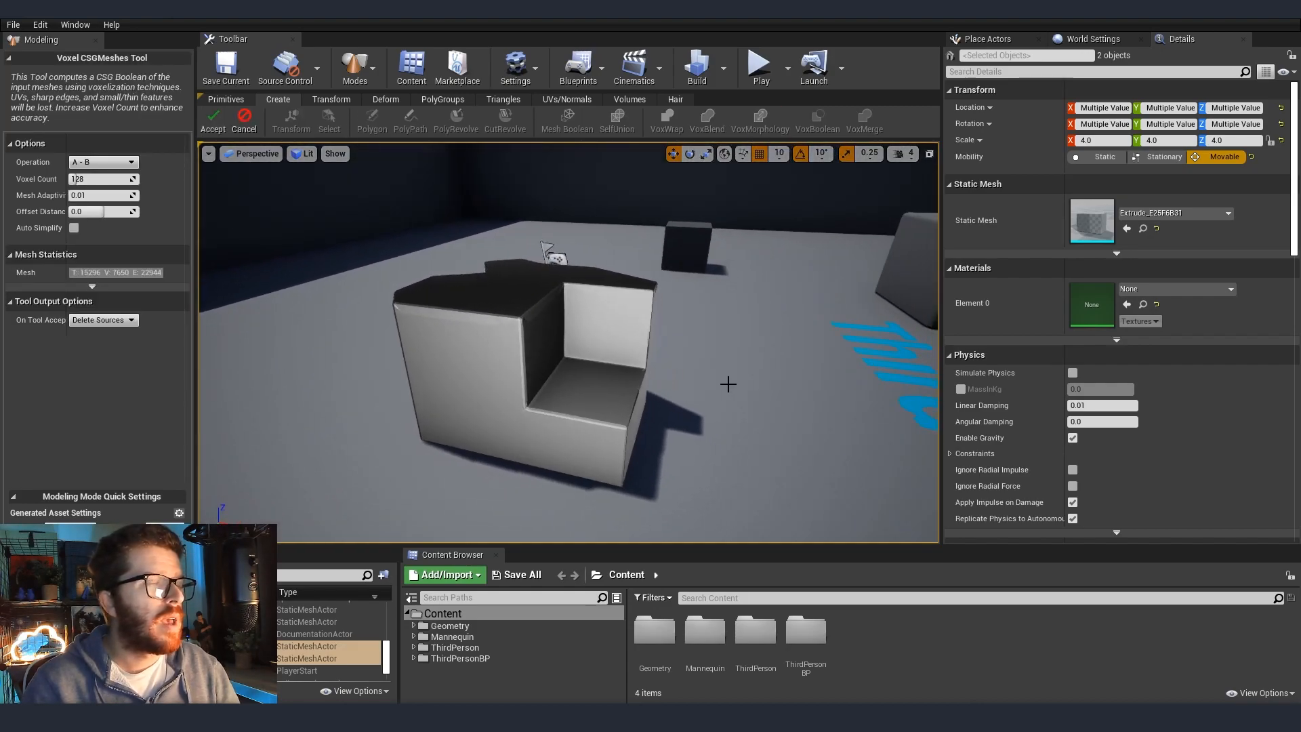
right_drag(485, 252, 387, 239)
click(213, 121)
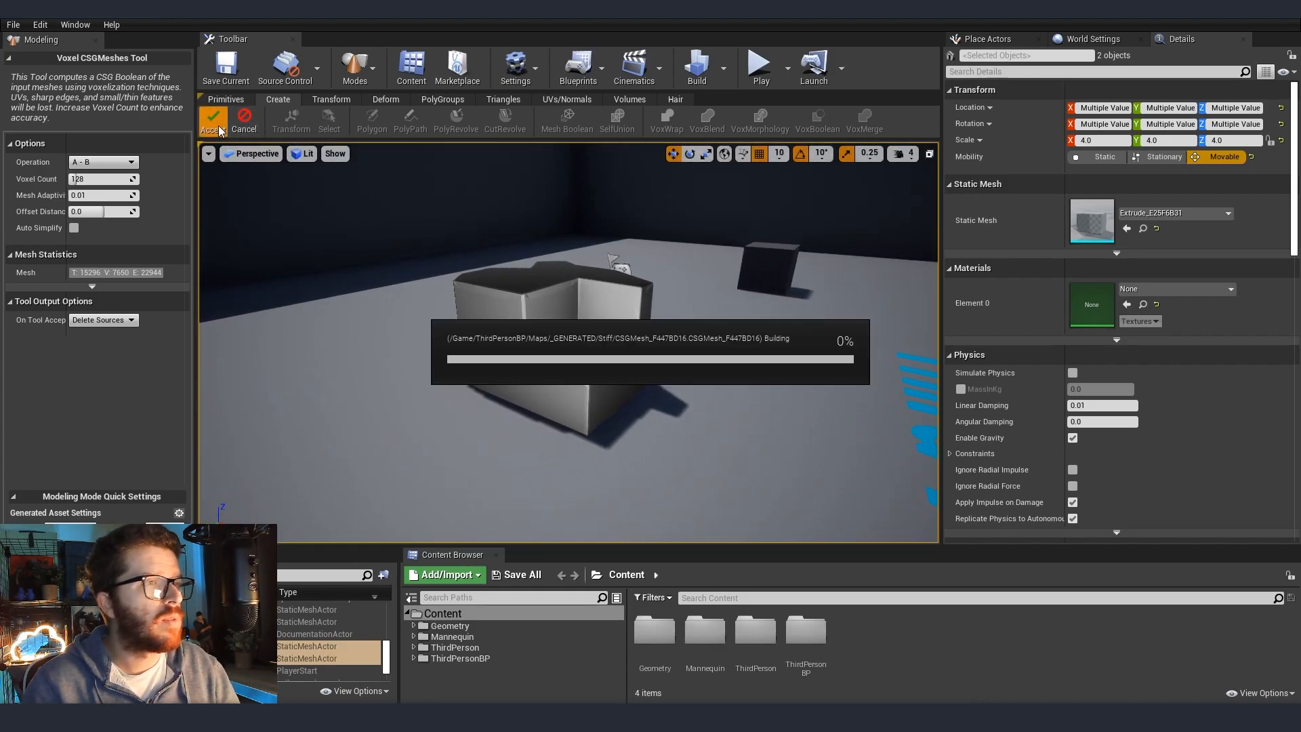
Move the carved mesh along the X axis to about X -898
right_drag(568, 343, 610, 342)
mouse_move(521, 362)
mouse_down()
mouse_move(750, 391)
mouse_move(512, 353)
mouse_up()
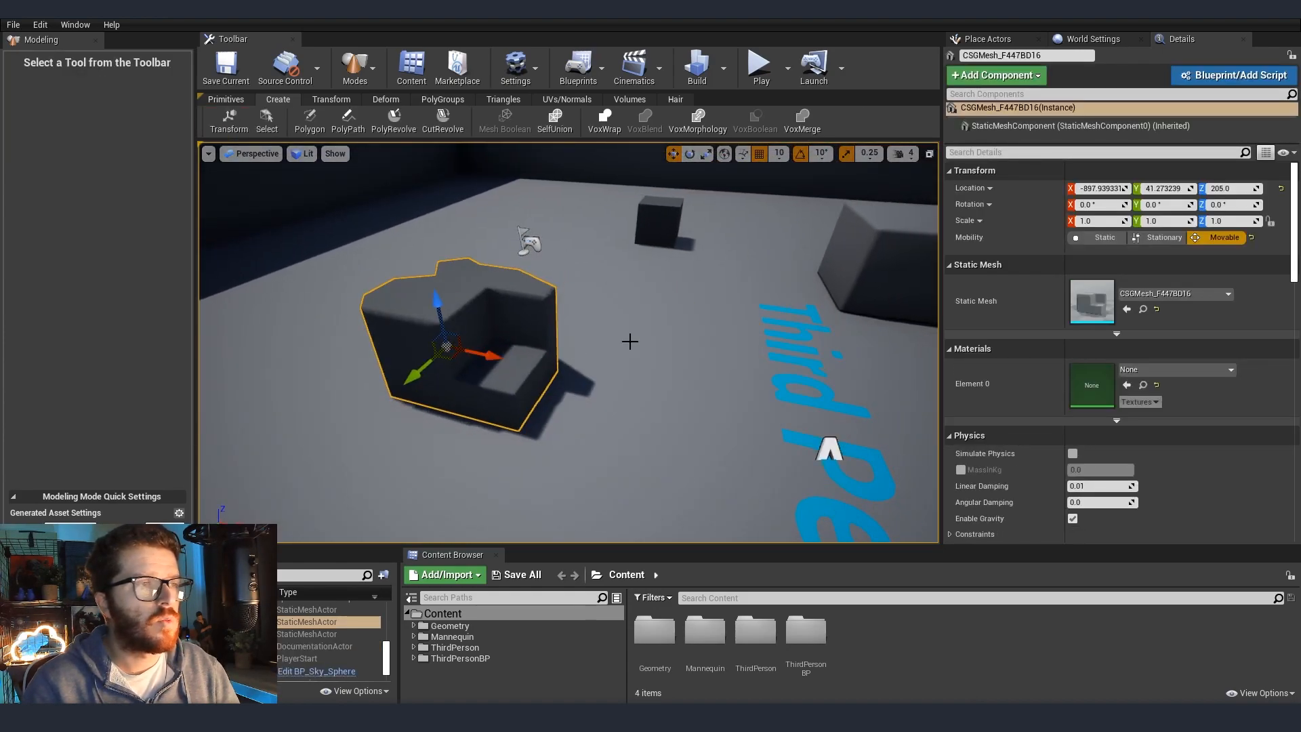
right_drag(631, 307, 551, 299)
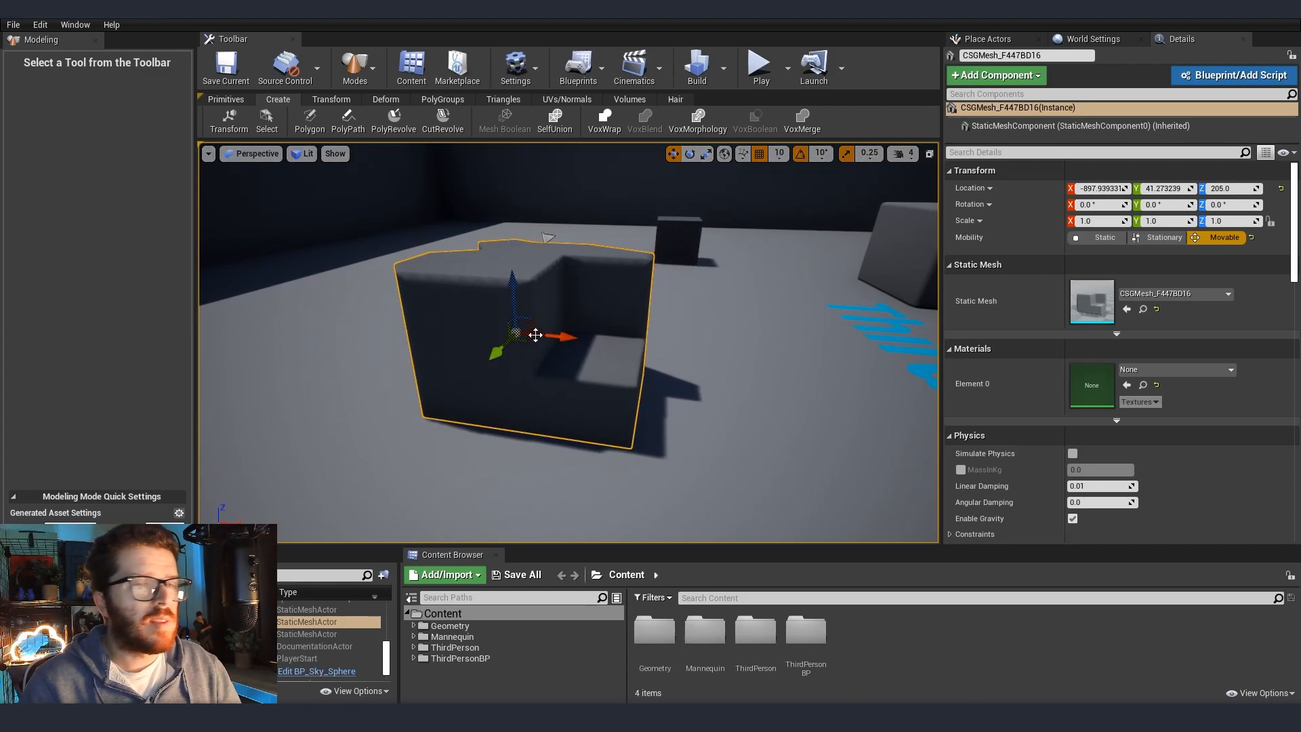
right_drag(647, 321, 454, 263)
right_drag(468, 368, 644, 397)
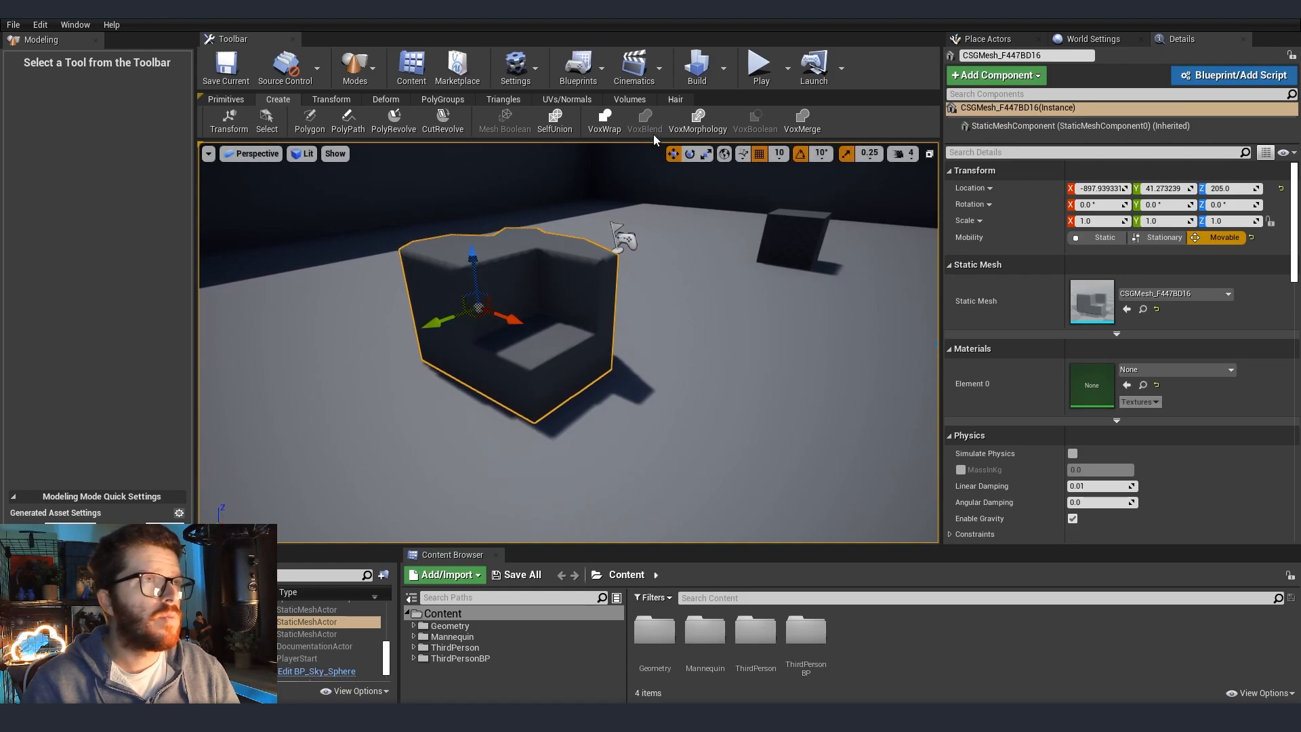
Try an automatic UV unwrap on the carved mesh, check the preview from several sides, and discard it
click(563, 100)
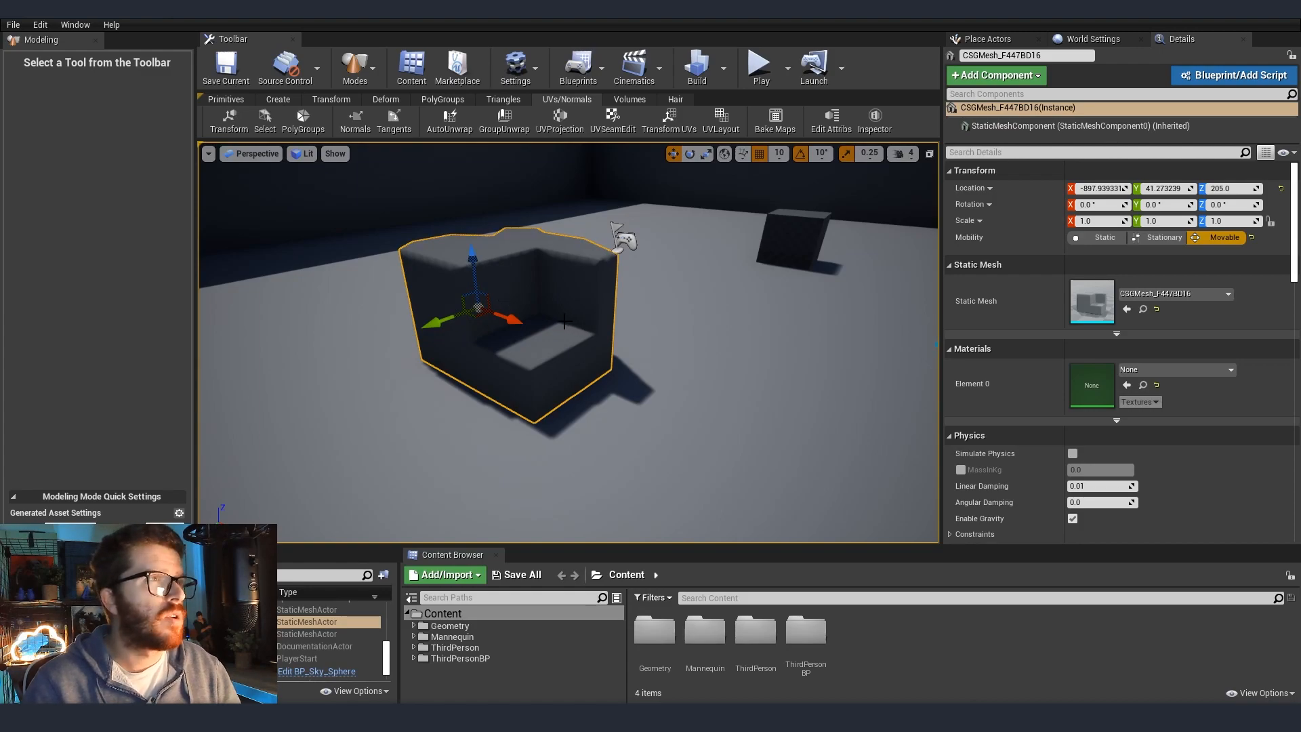
click(449, 121)
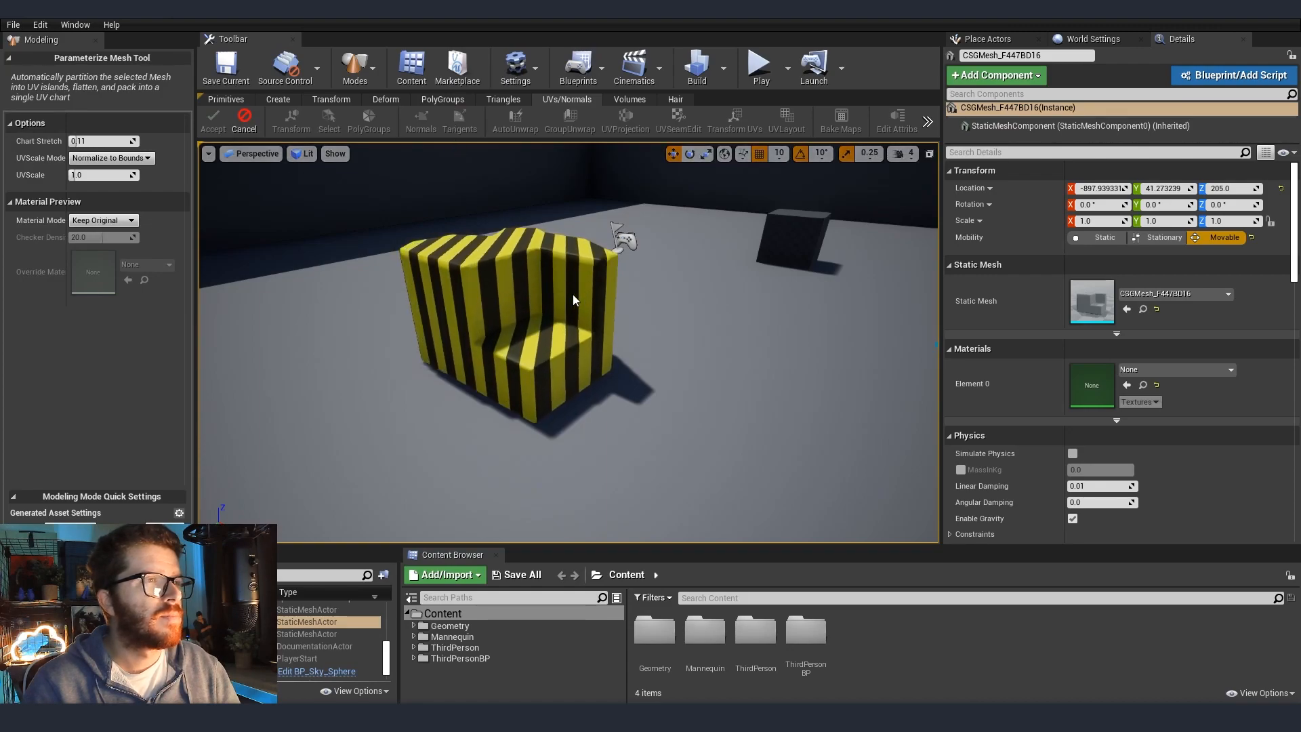
right_drag(572, 294, 611, 384)
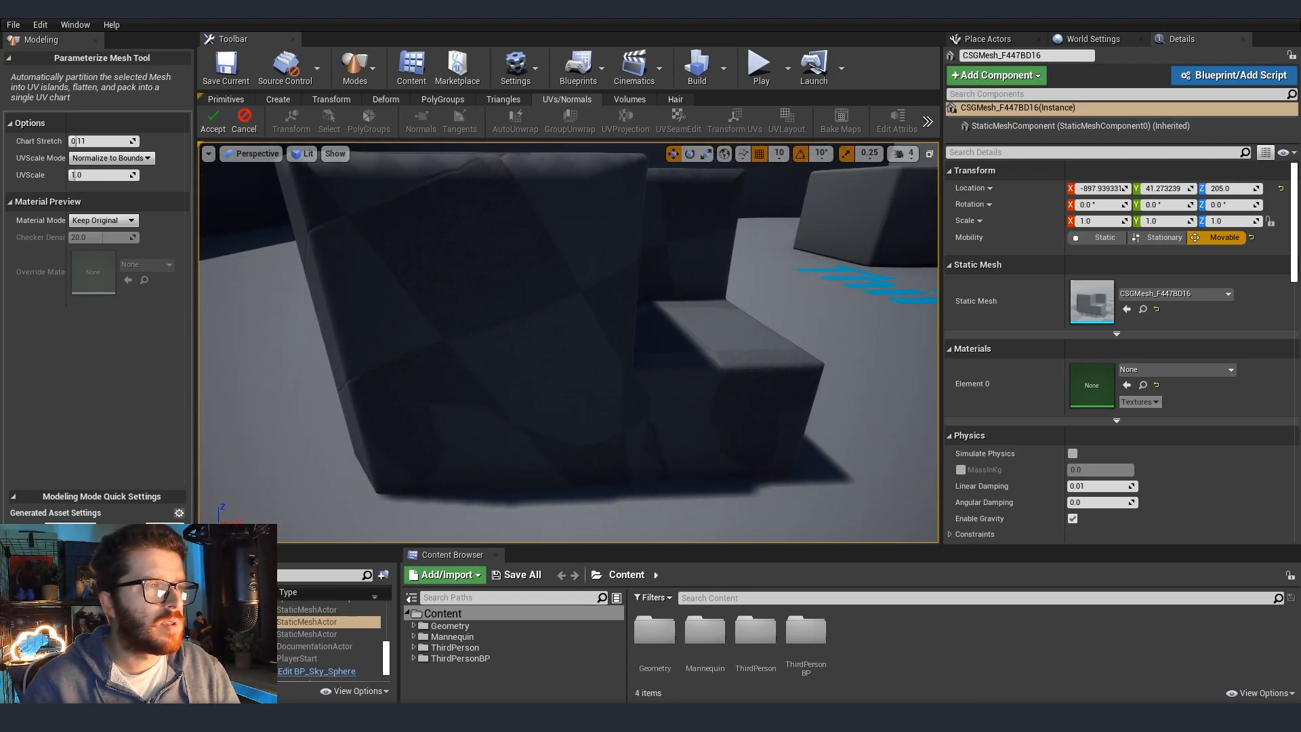
click(474, 326)
right_drag(475, 325, 286, 161)
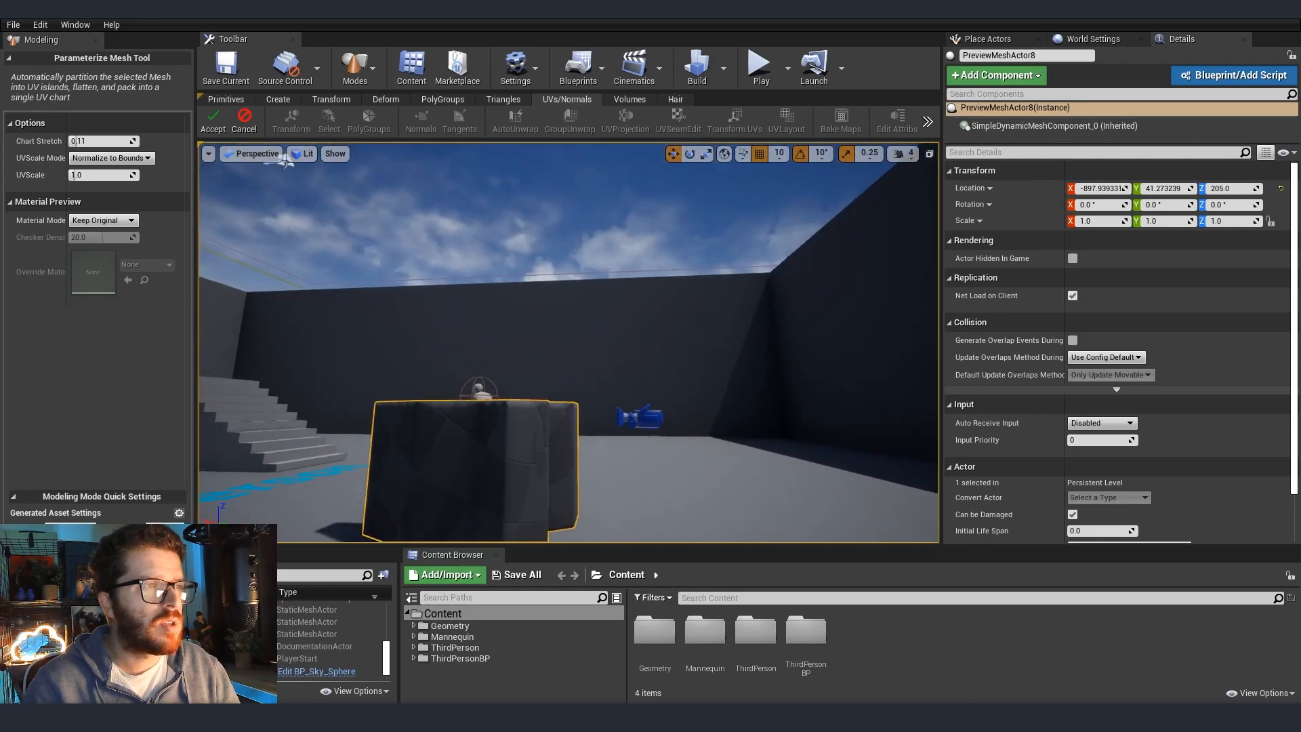
key(f)
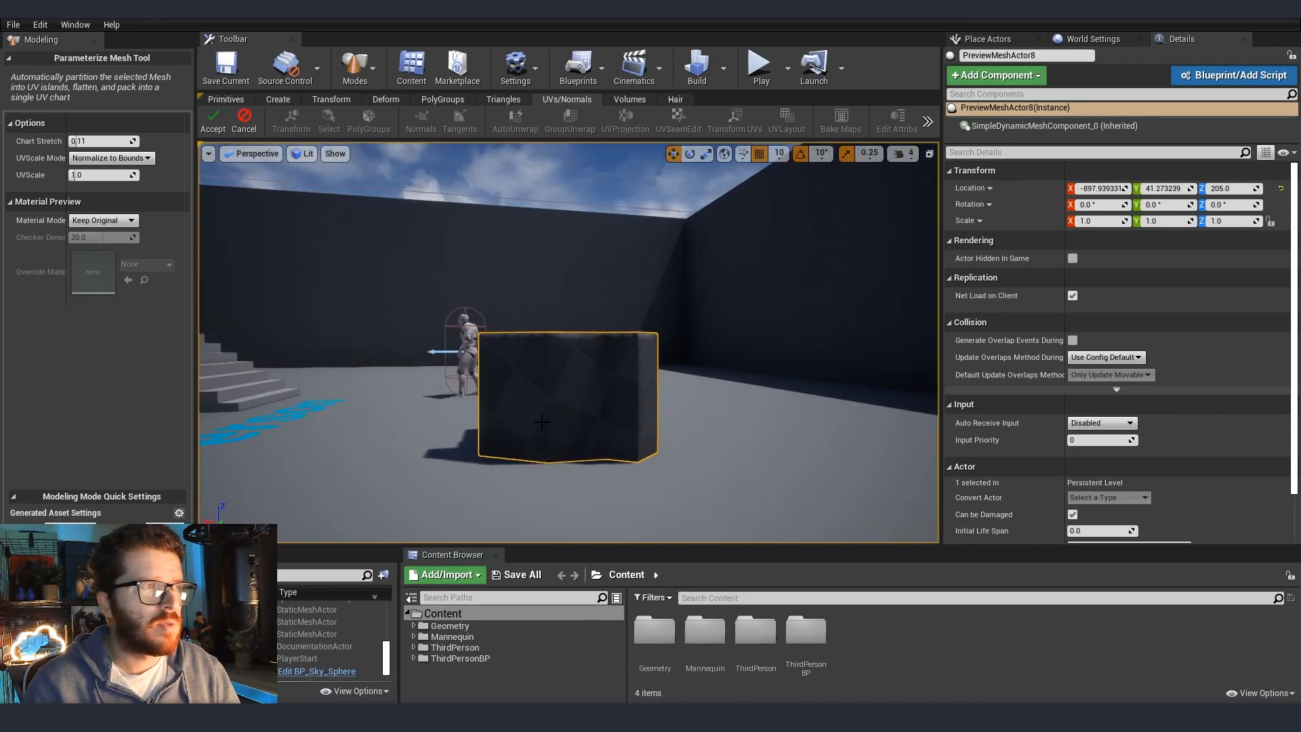
alt+drag(684, 387, 861, 396)
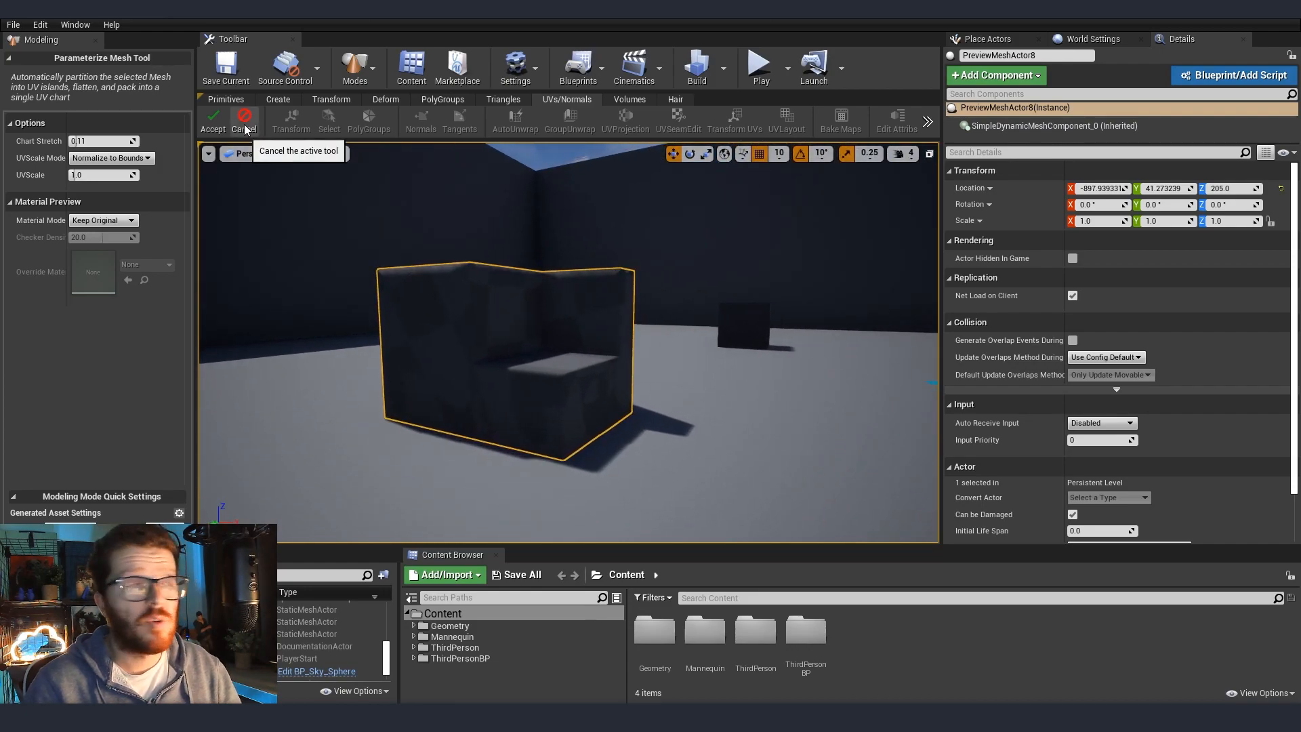
click(245, 124)
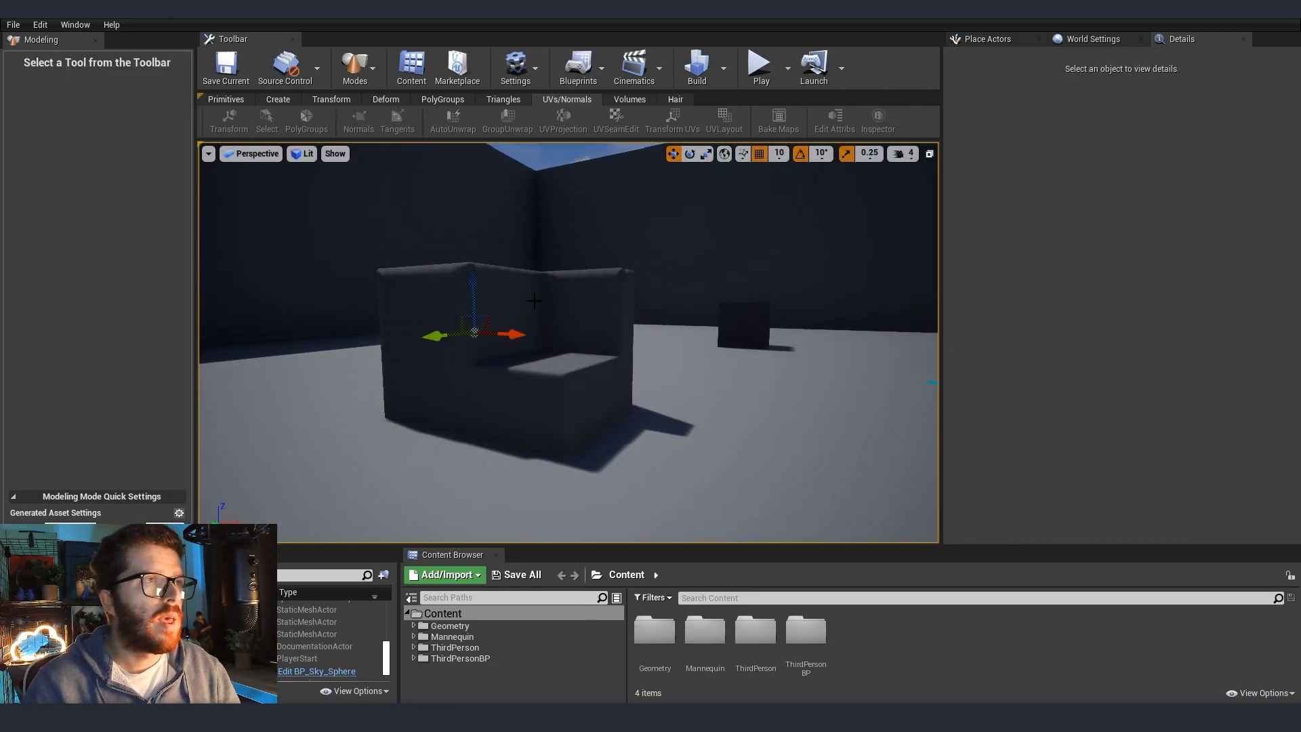
Select the carved mesh and start a UV projection on it with the projection method Cube
click(475, 319)
key(f)
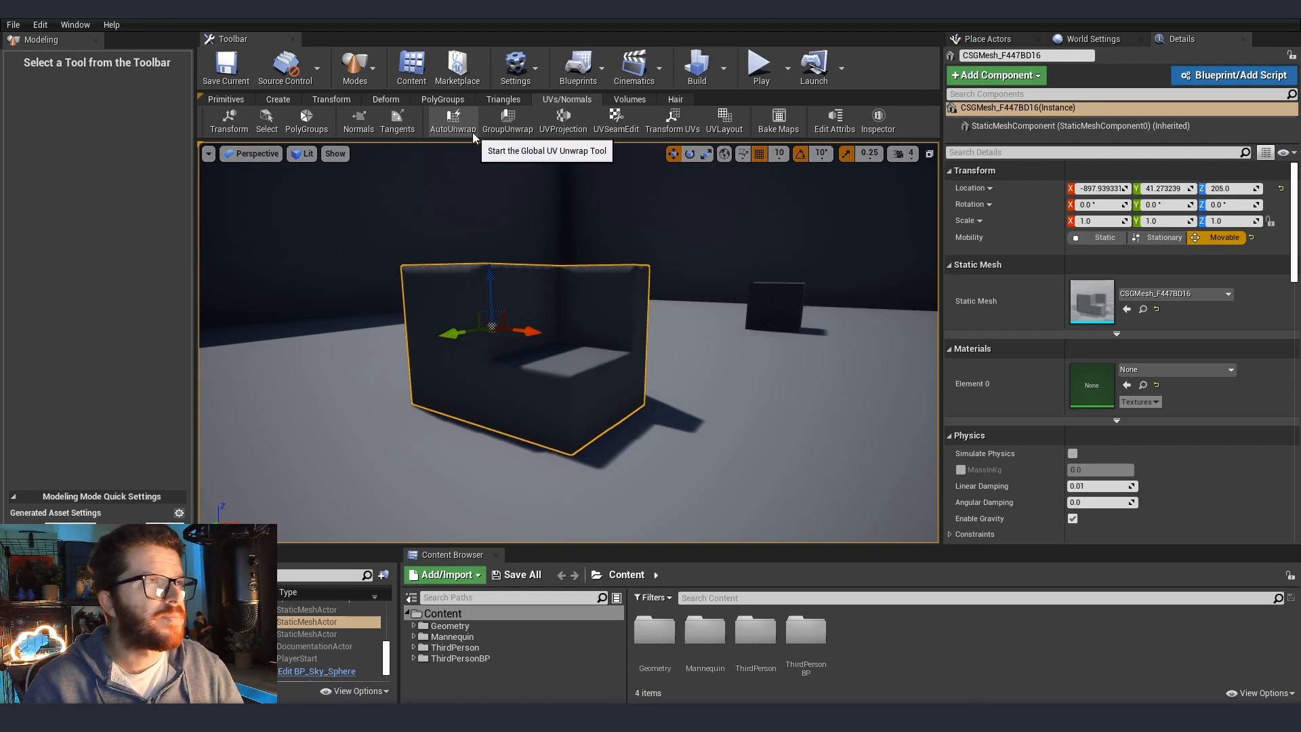
click(566, 128)
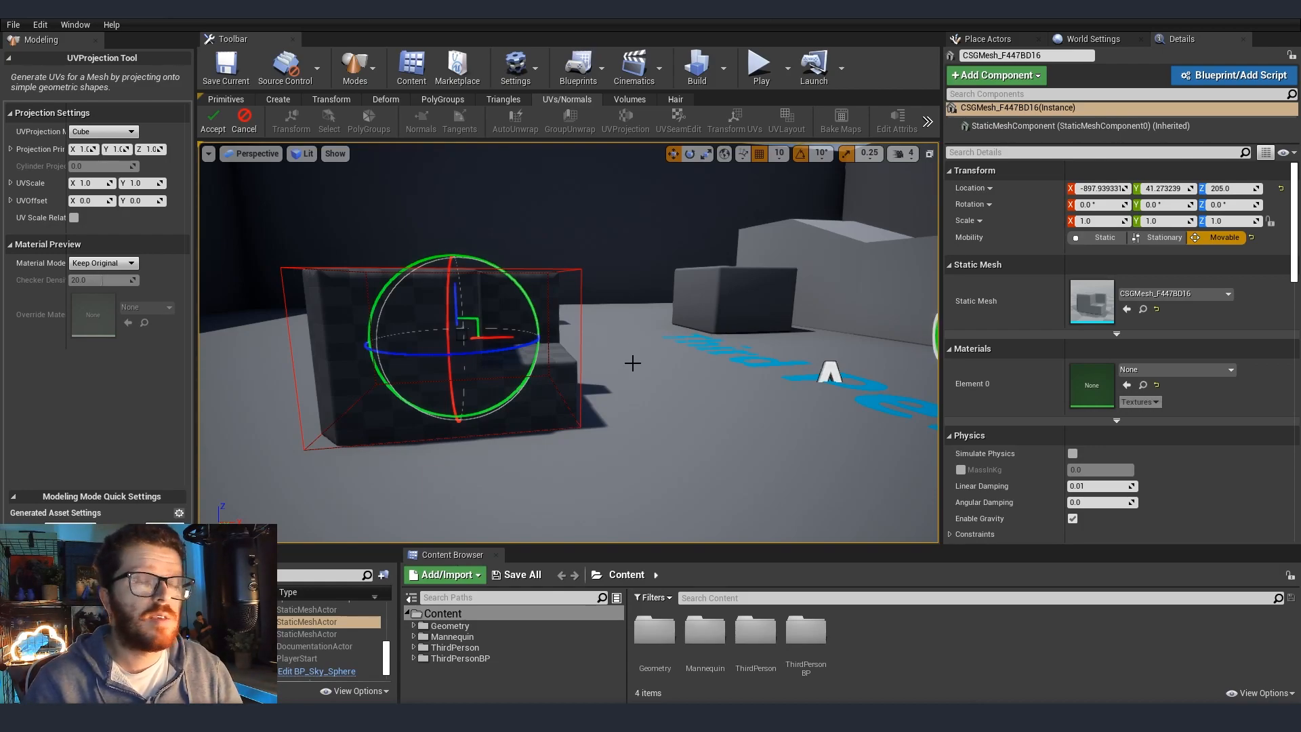
right_drag(631, 364, 667, 385)
right_drag(744, 358, 630, 291)
click(122, 134)
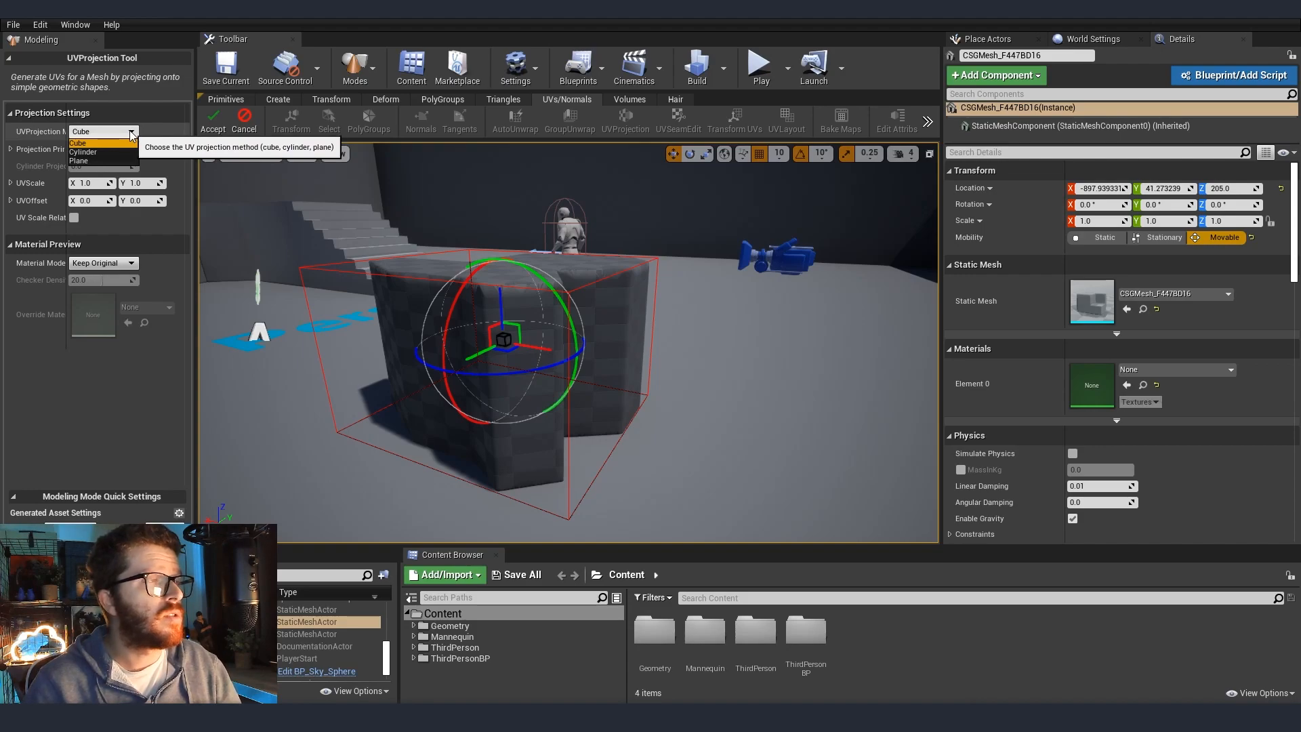
click(85, 143)
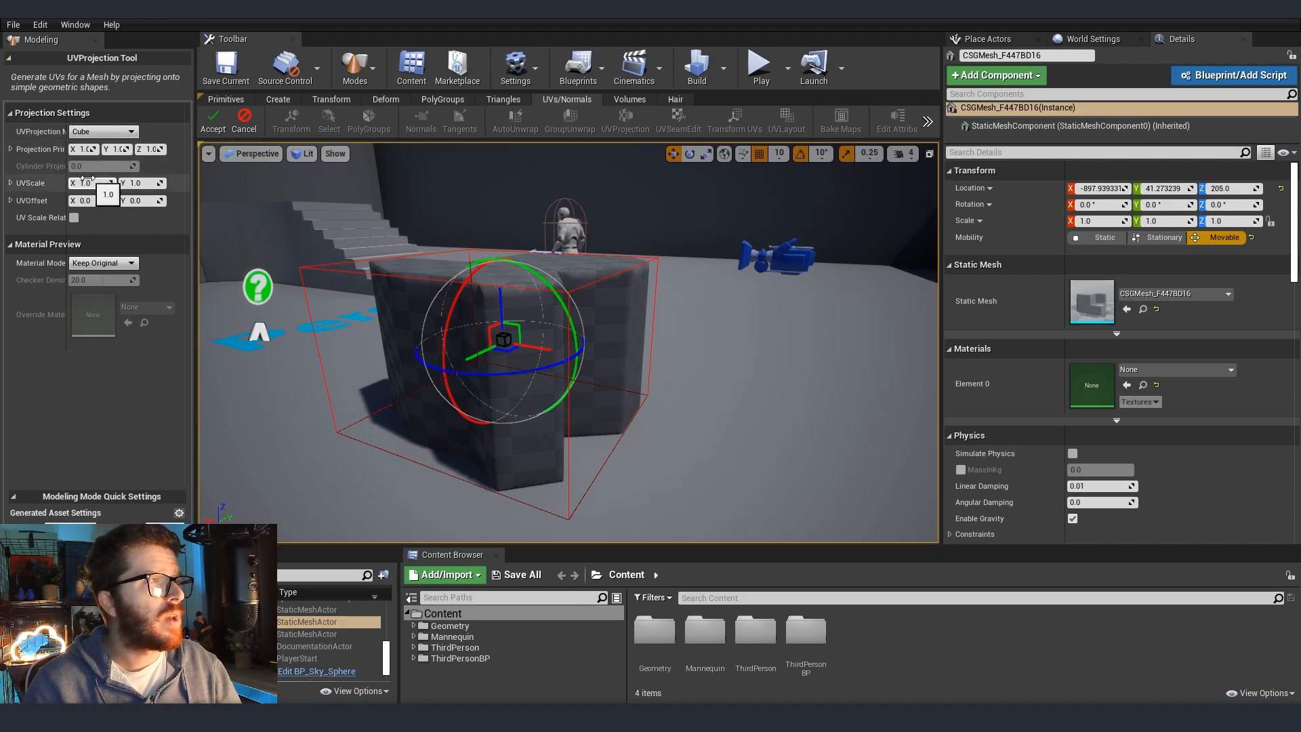
Nudge the cube projection box slightly upward and apply the UV projection to the carved mesh
right_drag(407, 339, 380, 339)
key(r)
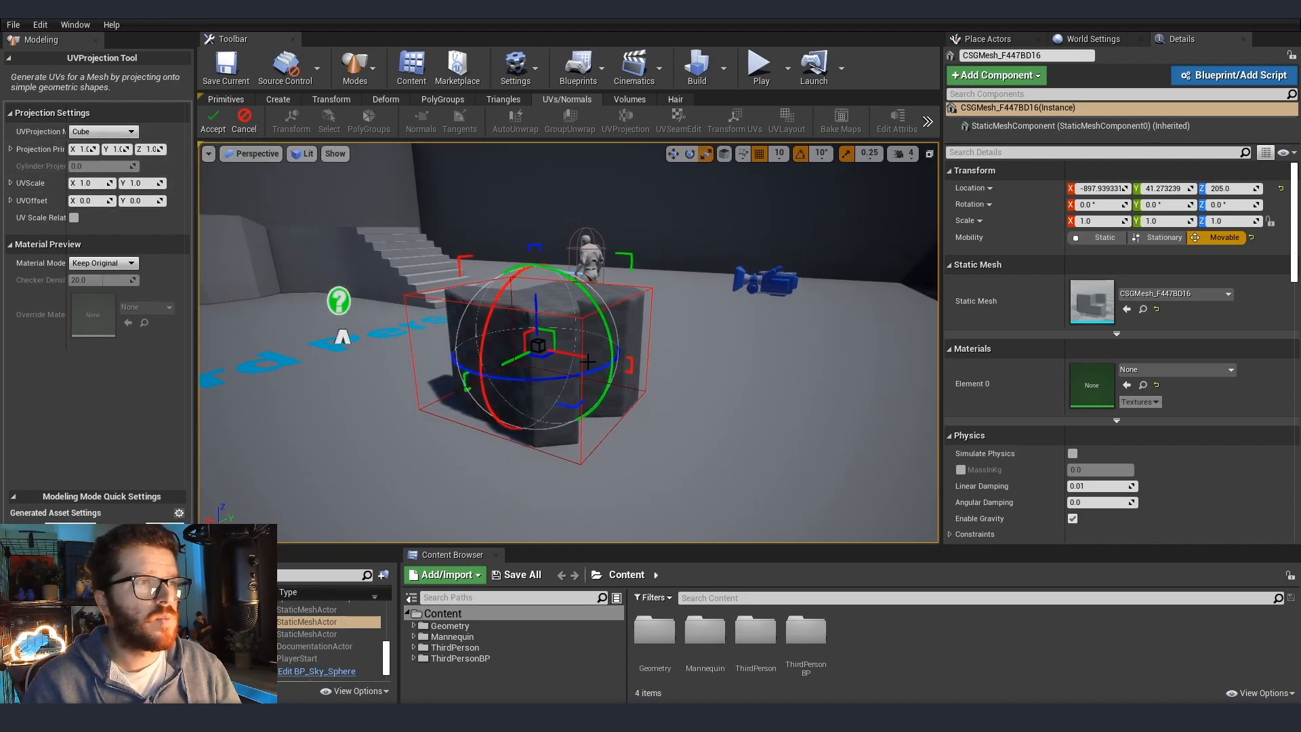
mouse_move(535, 314)
mouse_down()
mouse_move(539, 302)
mouse_move(539, 315)
mouse_up()
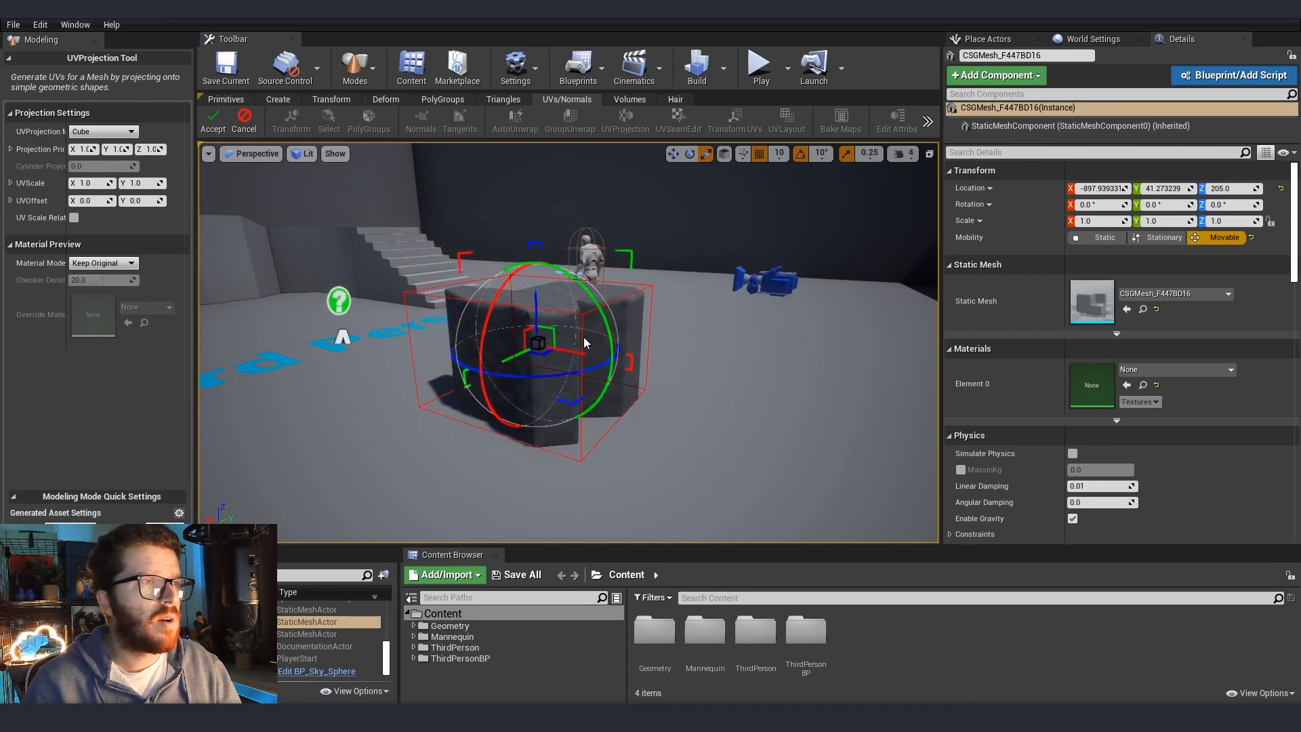
alt+drag(585, 356, 414, 360)
scroll(638, 262, up, 5)
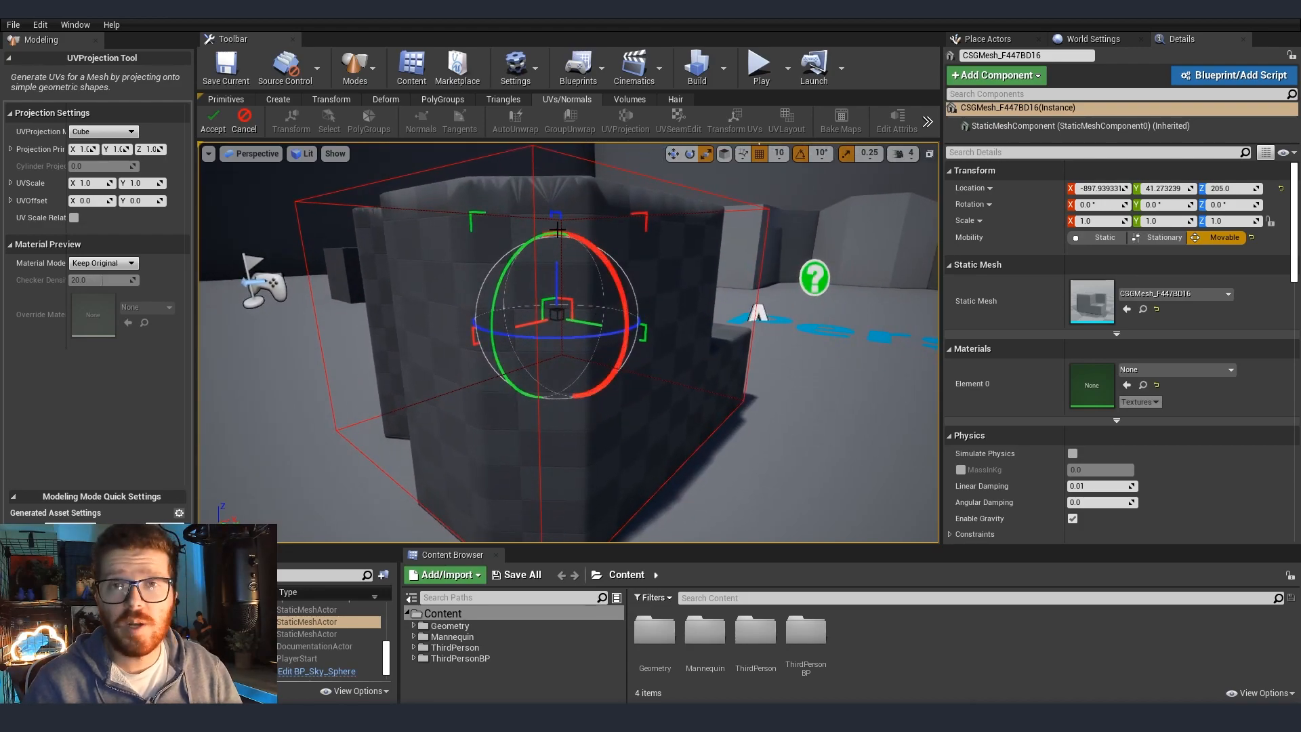
scroll(638, 263, down, 3)
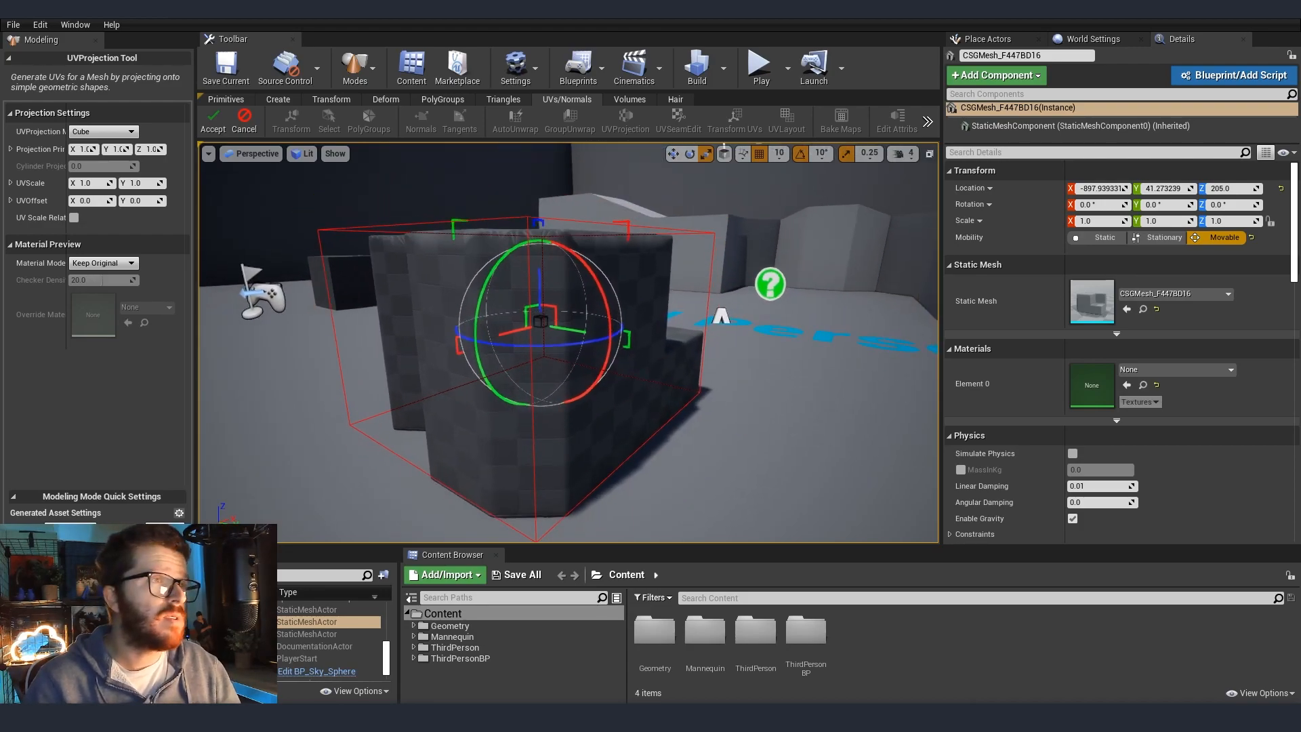
click(214, 120)
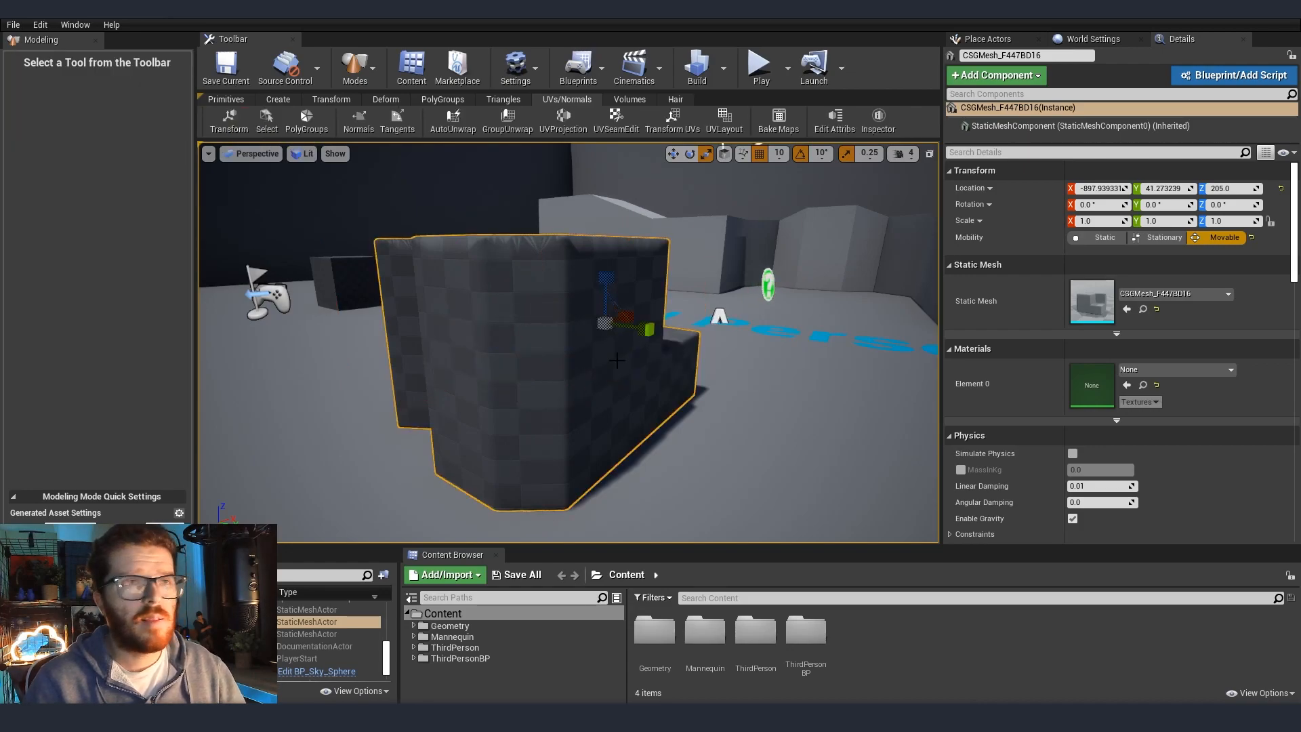
Examine the projected checker pattern on the carved mesh from several sides
right_drag(666, 380, 705, 388)
right_drag(583, 427, 617, 429)
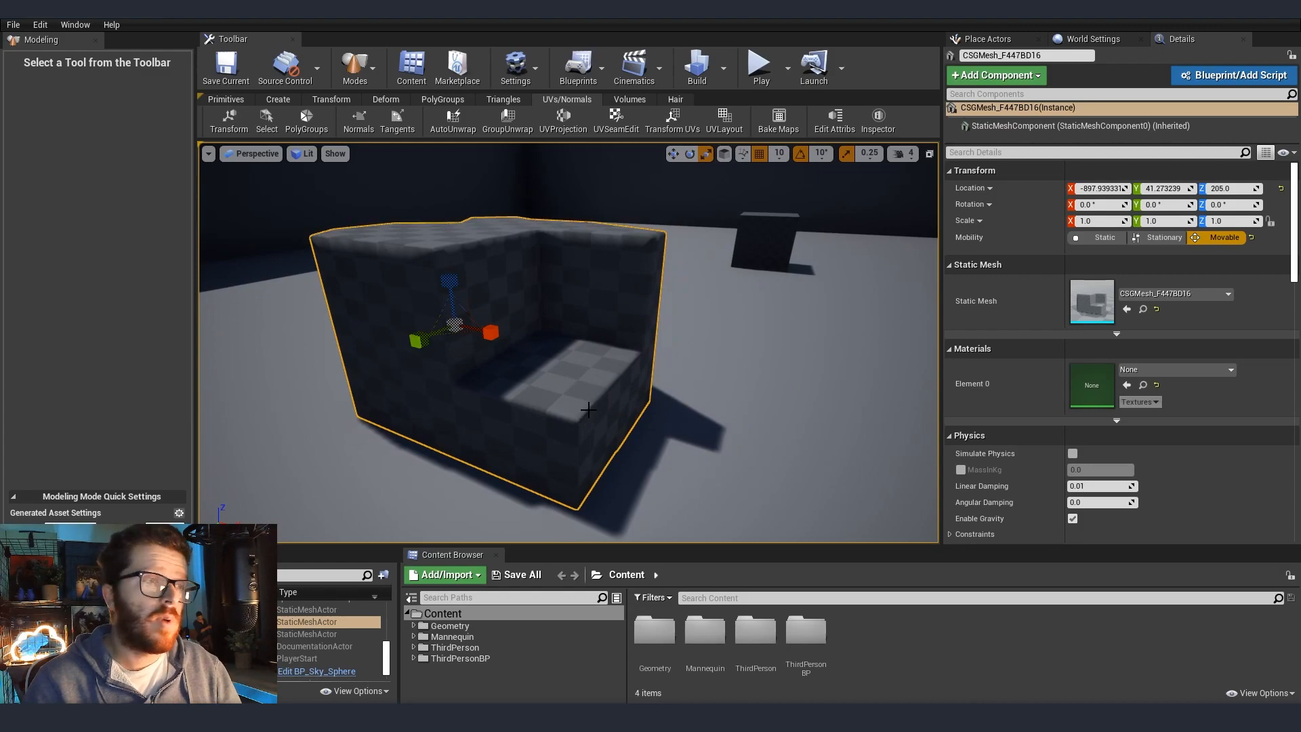
right_drag(581, 375, 513, 234)
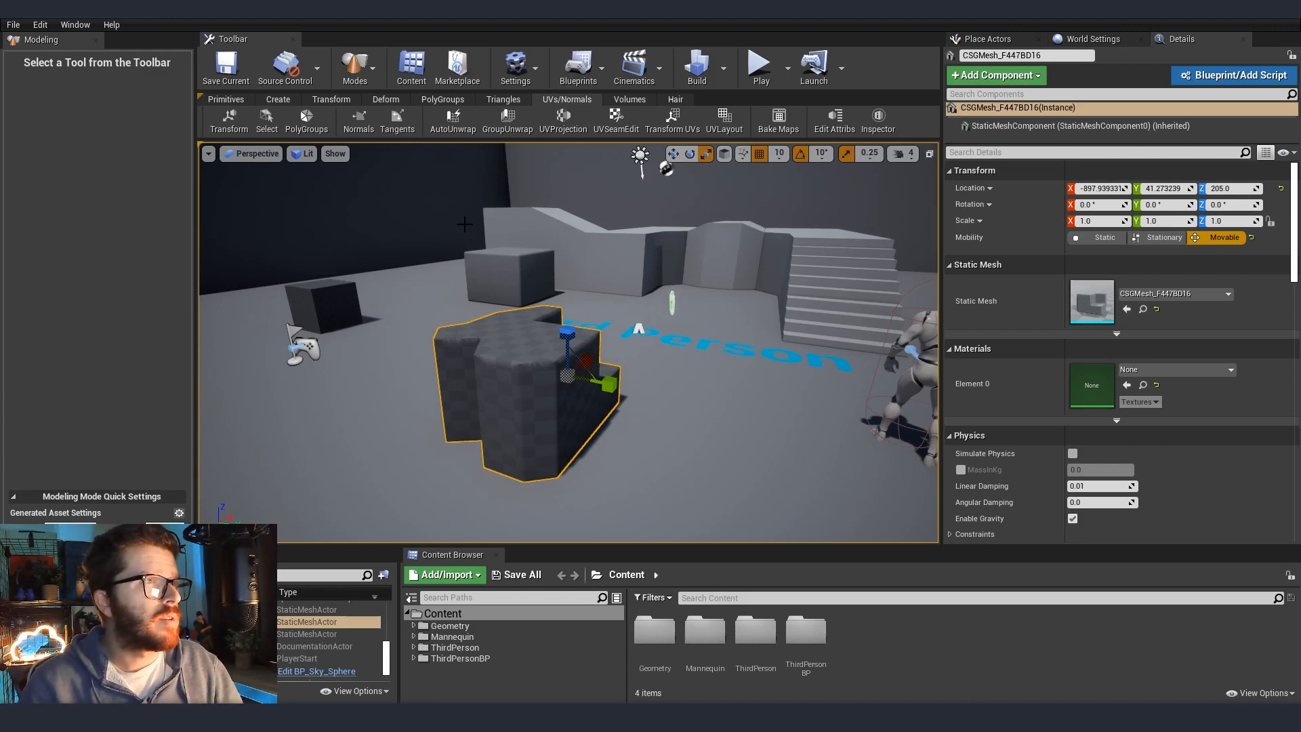
right_drag(504, 311, 542, 315)
key(d)
key(a)
key(w)
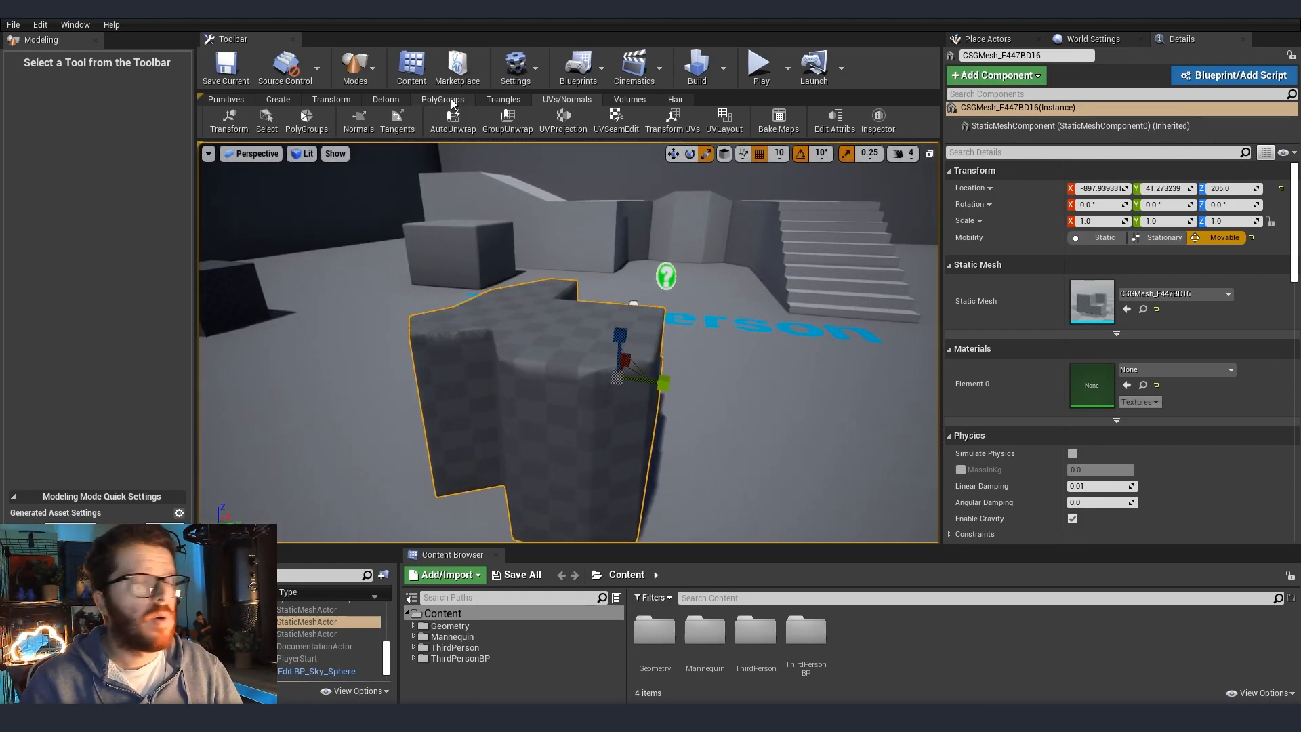
Start the vertex Sculpt tool on the carved mesh and sculpt raised, uneven bulges along its upper edges
click(387, 101)
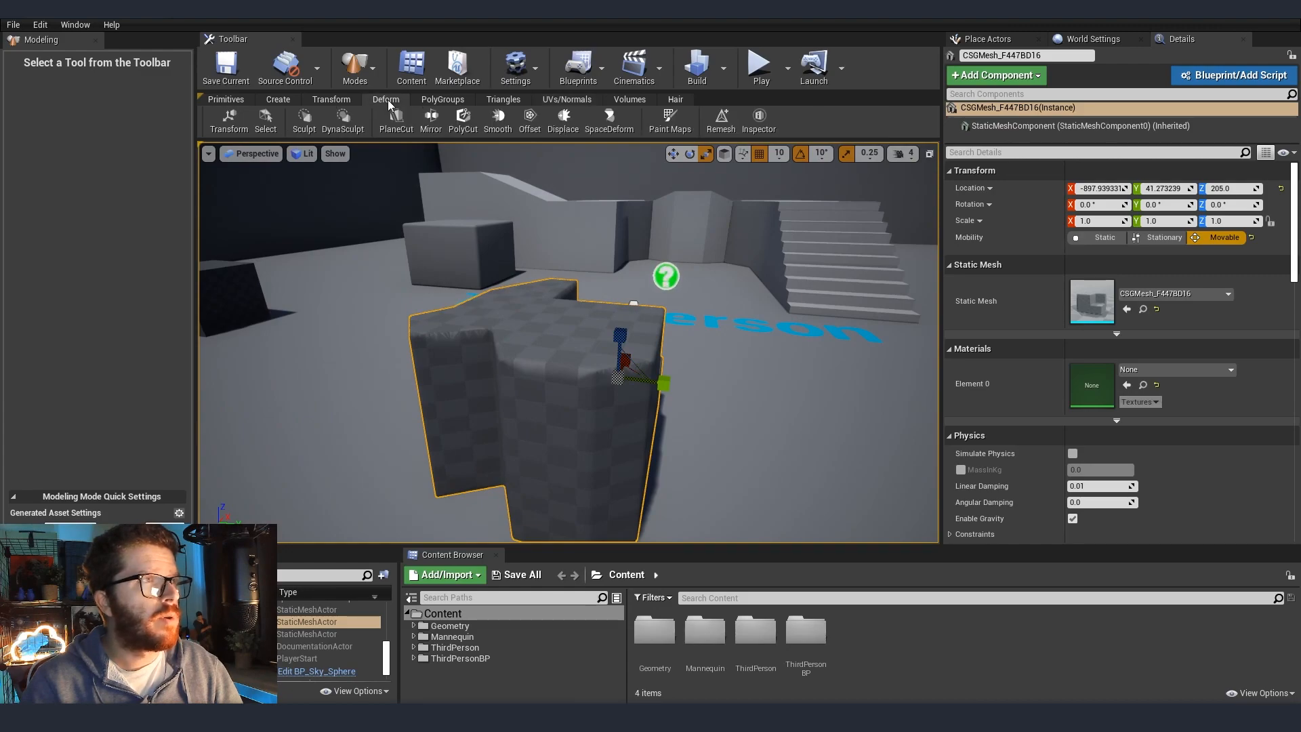
click(305, 123)
mouse_move(650, 377)
right_down()
mouse_move(515, 377)
mouse_move(542, 383)
right_up()
right_drag(682, 392, 447, 380)
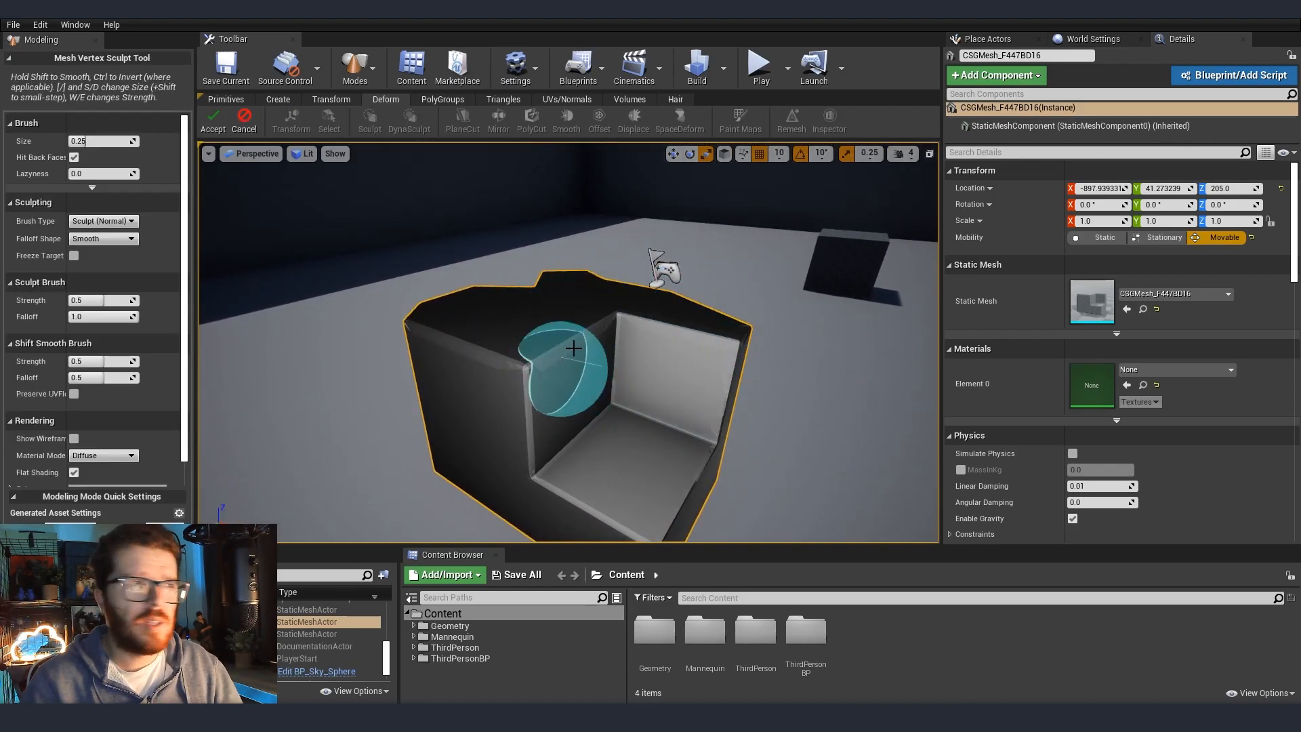
right_drag(620, 359, 880, 373)
right_drag(605, 296, 759, 305)
mouse_move(572, 335)
mouse_down()
mouse_move(595, 340)
mouse_move(479, 326)
mouse_move(596, 391)
mouse_up()
right_drag(596, 392, 501, 337)
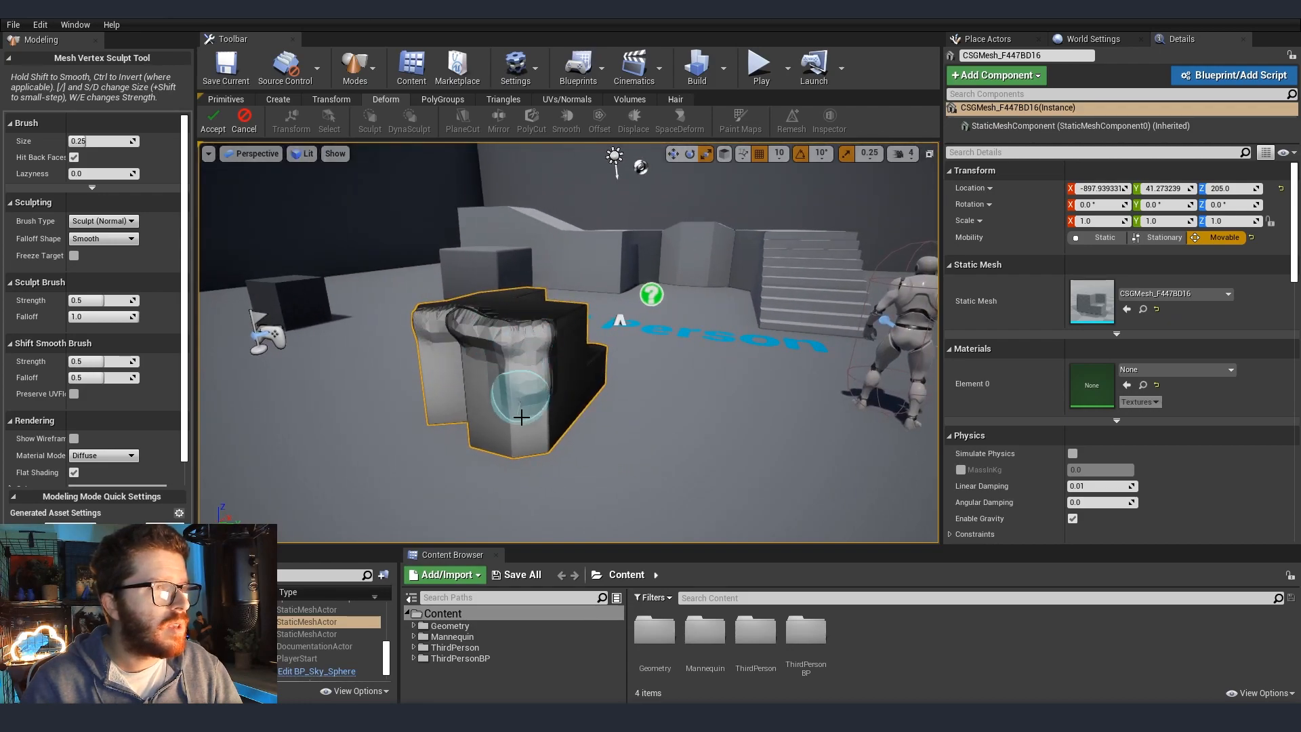
Sculpt irregular bulges down the carved mesh's sides and along its lower edge, and accept the sculpt
right_drag(574, 451, 516, 441)
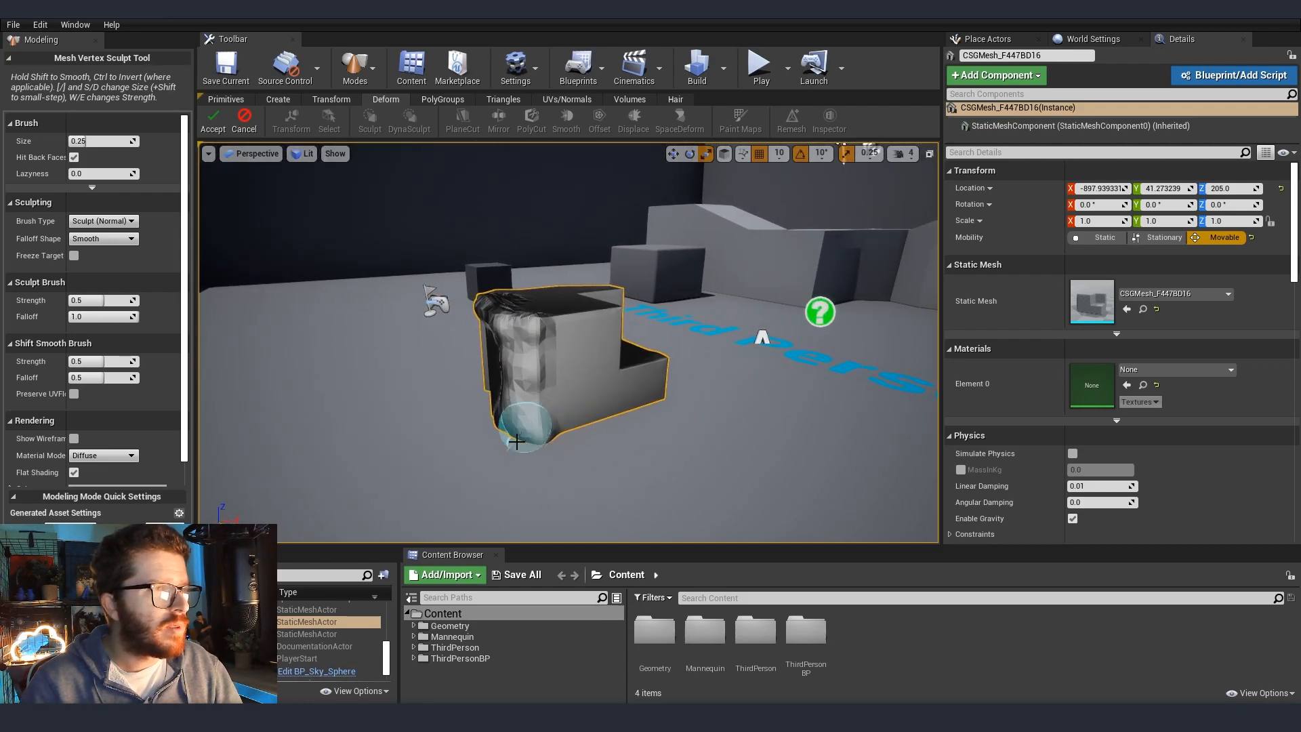
mouse_move(555, 395)
right_down()
mouse_move(590, 421)
mouse_move(522, 439)
right_up()
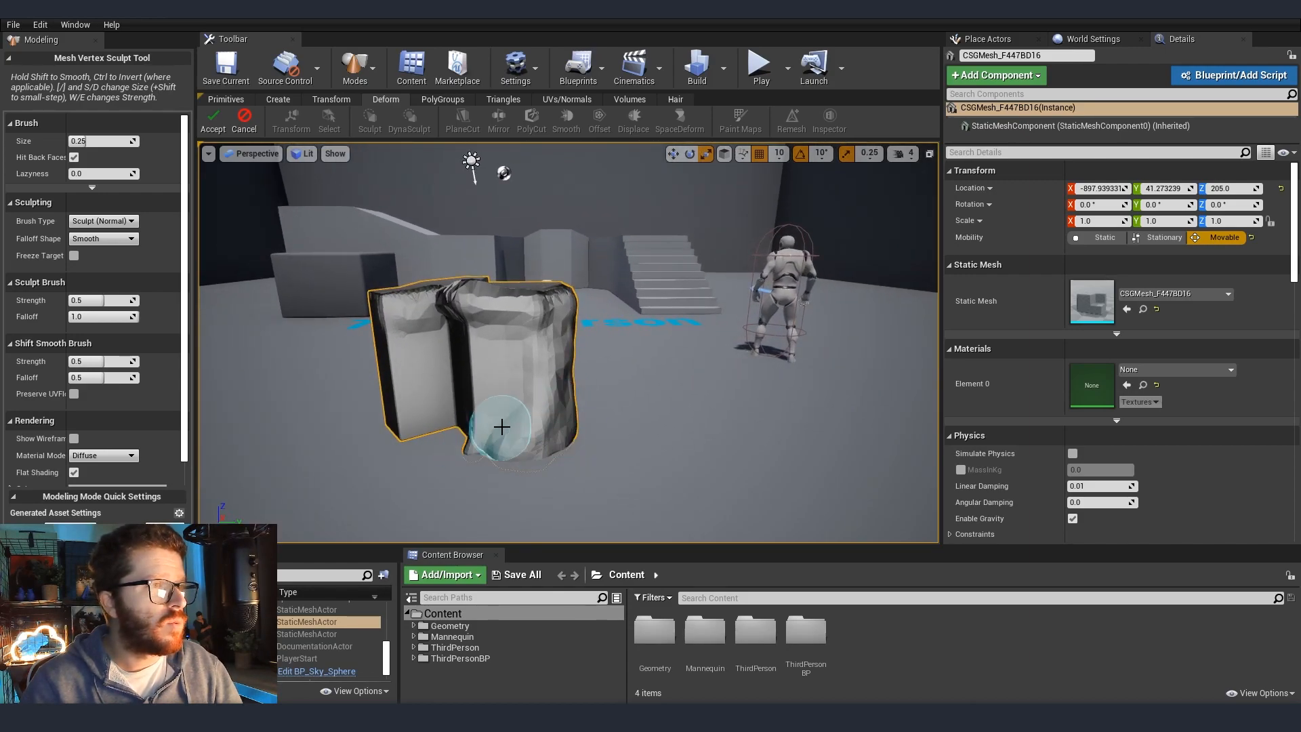
mouse_move(468, 291)
right_down()
mouse_move(488, 378)
mouse_move(436, 398)
mouse_move(537, 435)
mouse_move(522, 441)
right_up()
mouse_move(473, 452)
mouse_down()
mouse_move(478, 434)
mouse_move(440, 448)
mouse_move(509, 415)
mouse_move(475, 284)
mouse_move(482, 293)
mouse_up()
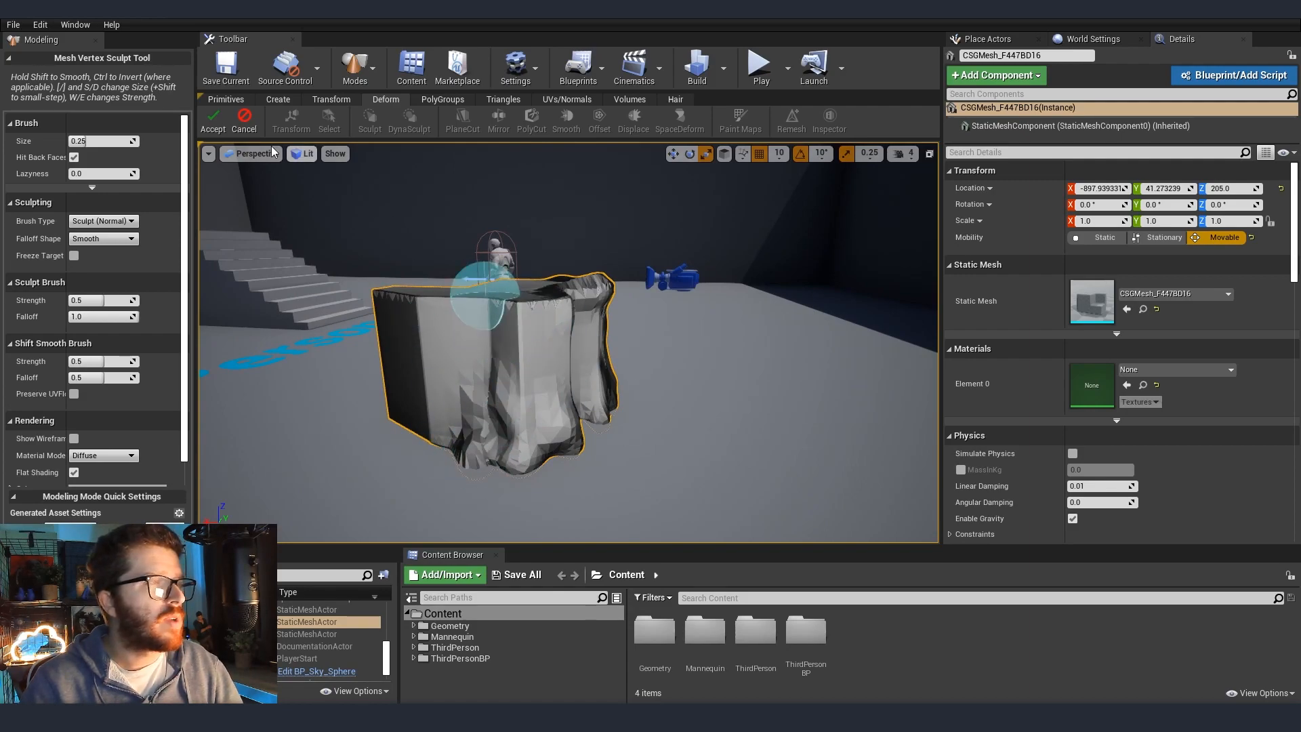
click(212, 122)
Examine the sculpted mesh's surface and checker pattern up close and from several sides
scroll(581, 407, up, 10)
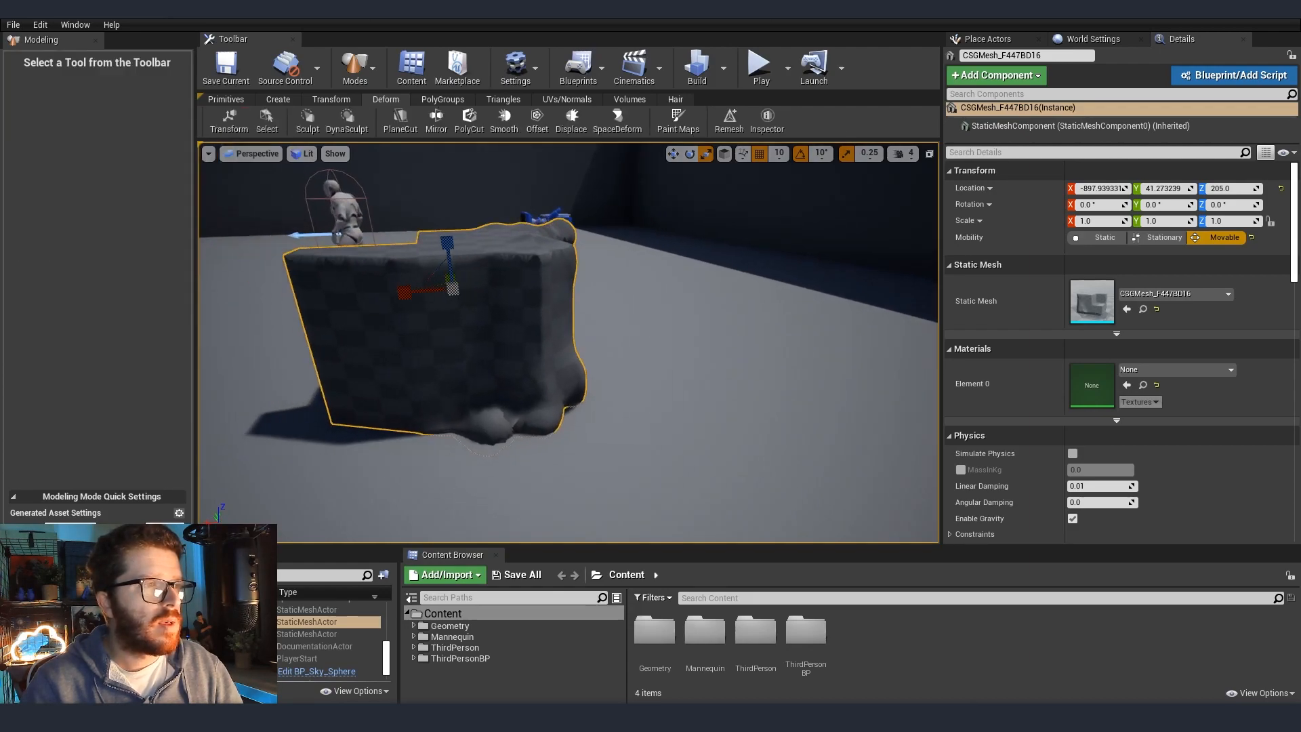
scroll(566, 405, up, 2)
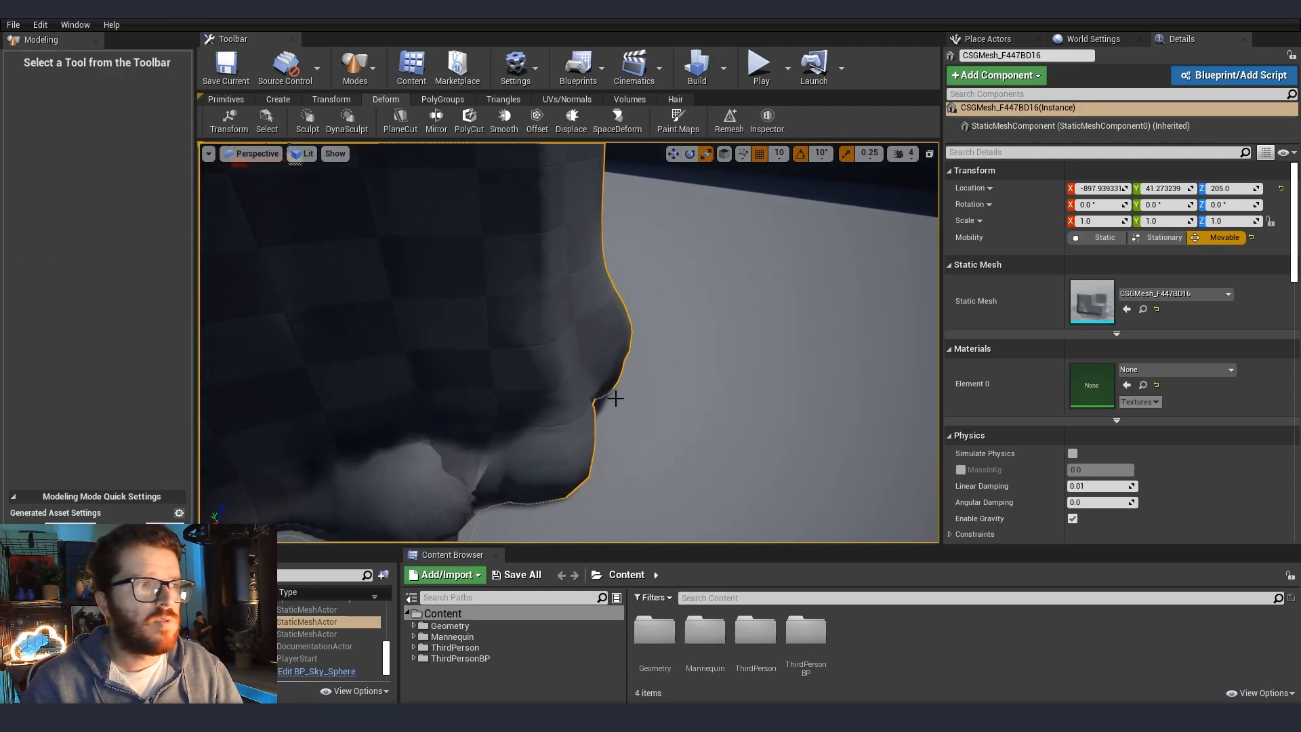
scroll(615, 398, down, 10)
scroll(616, 398, up, 3)
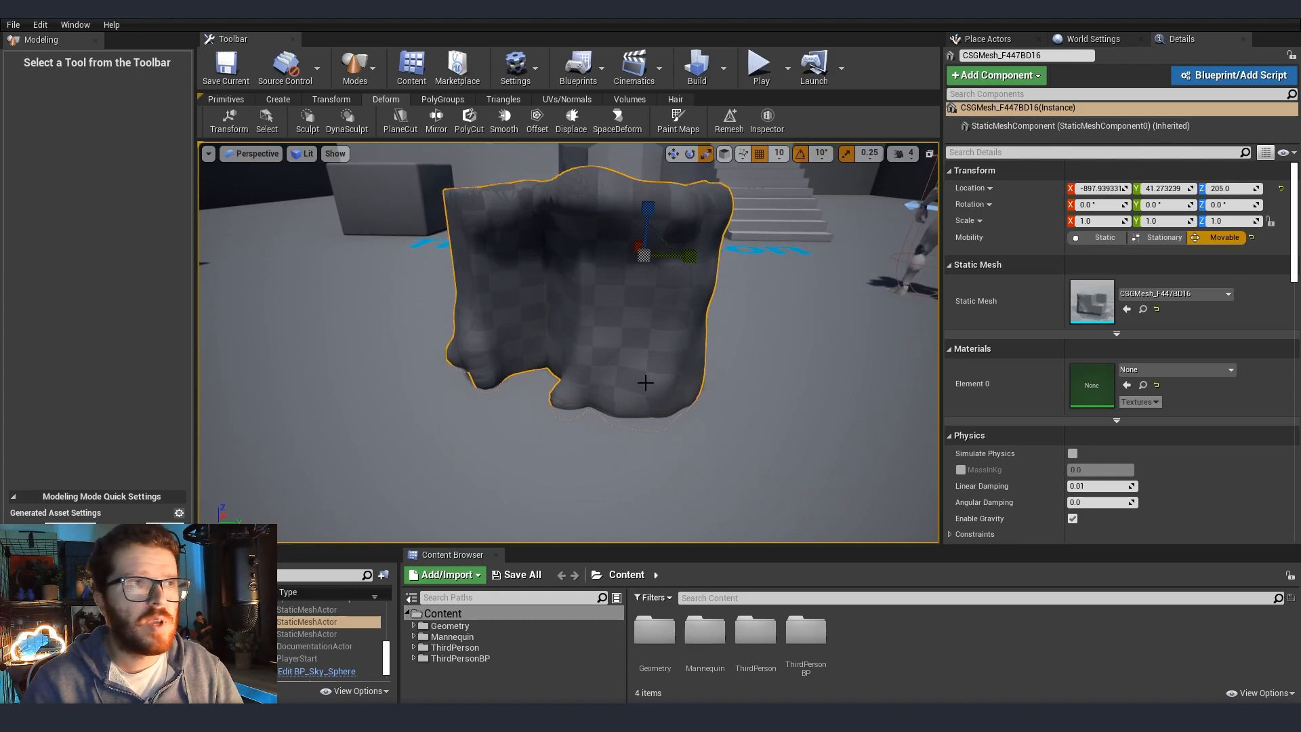
alt+drag(552, 352, 434, 305)
alt+drag(704, 358, 667, 371)
click(697, 359)
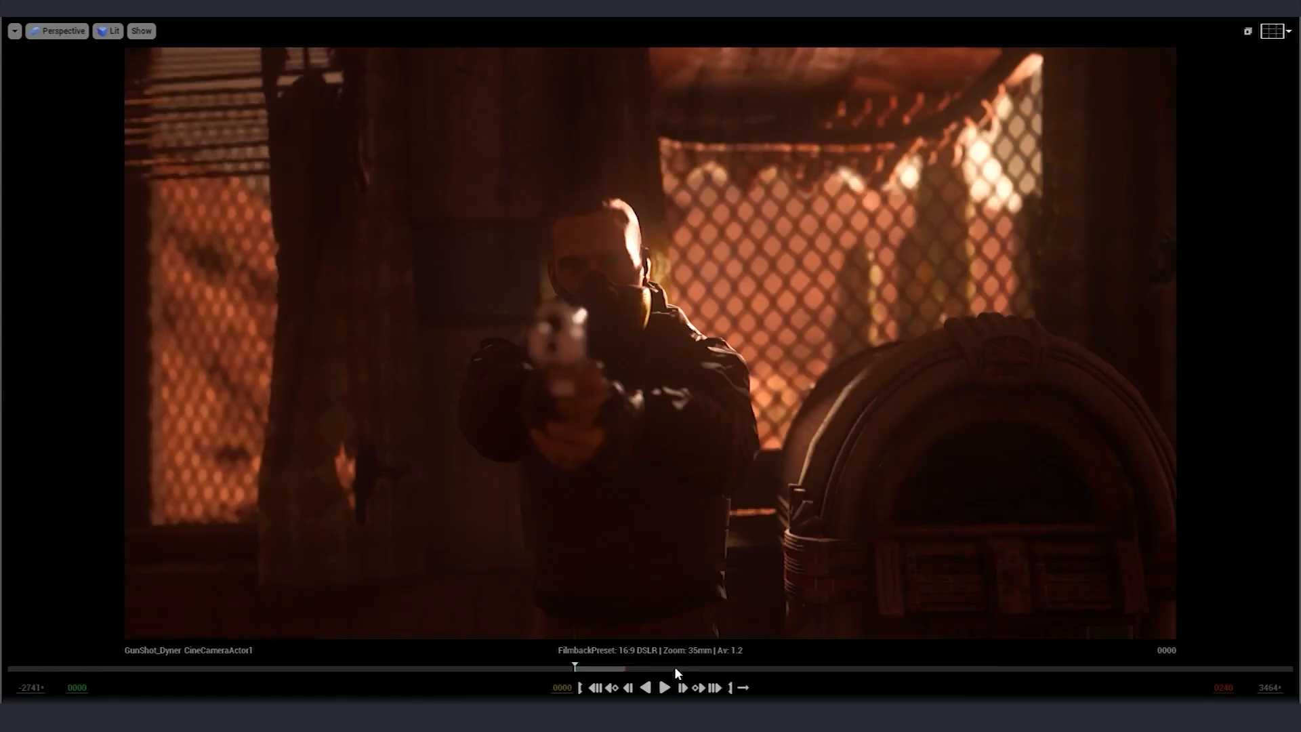
Play the gunshot cinematic sequence through its cine camera from frame 0000
click(666, 688)
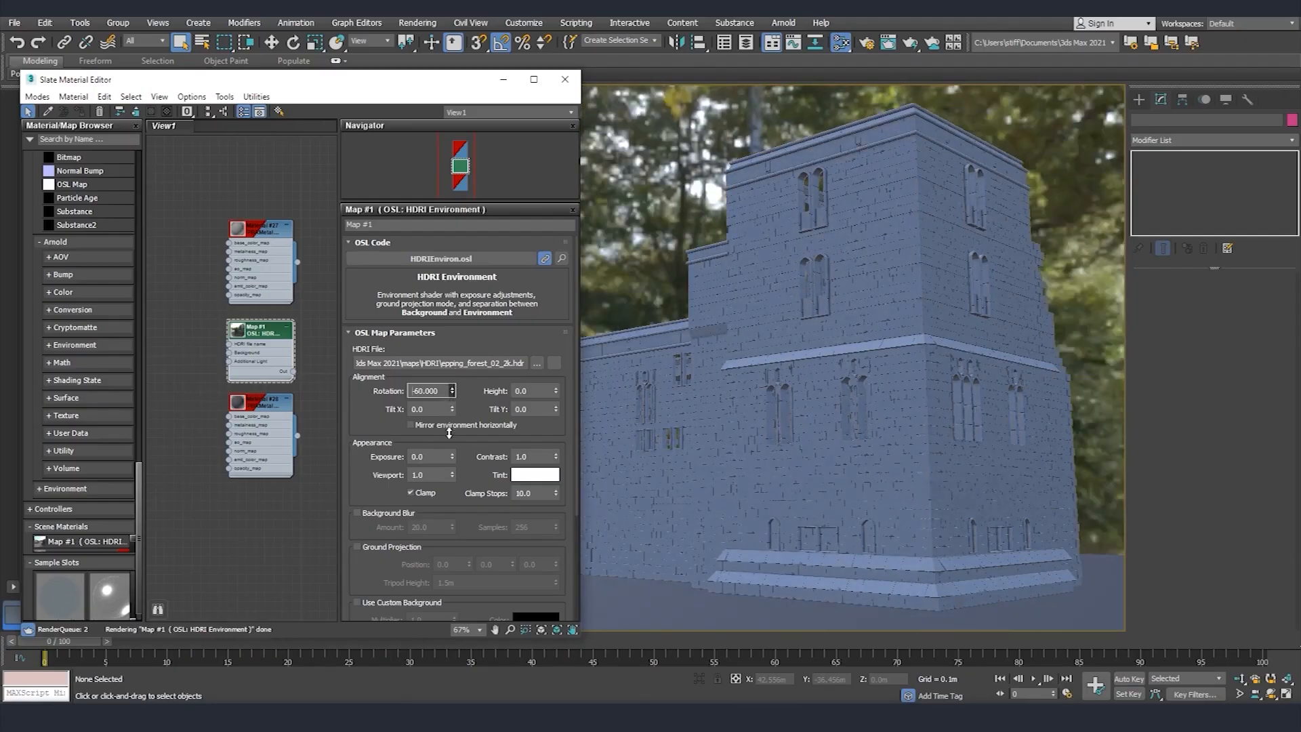
Switch to 3ds Max and set the rotation of the HDRI Environment map behind the castle to -84
mouse_move(449, 455)
mouse_down()
mouse_move(449, 434)
mouse_move(449, 451)
mouse_up()
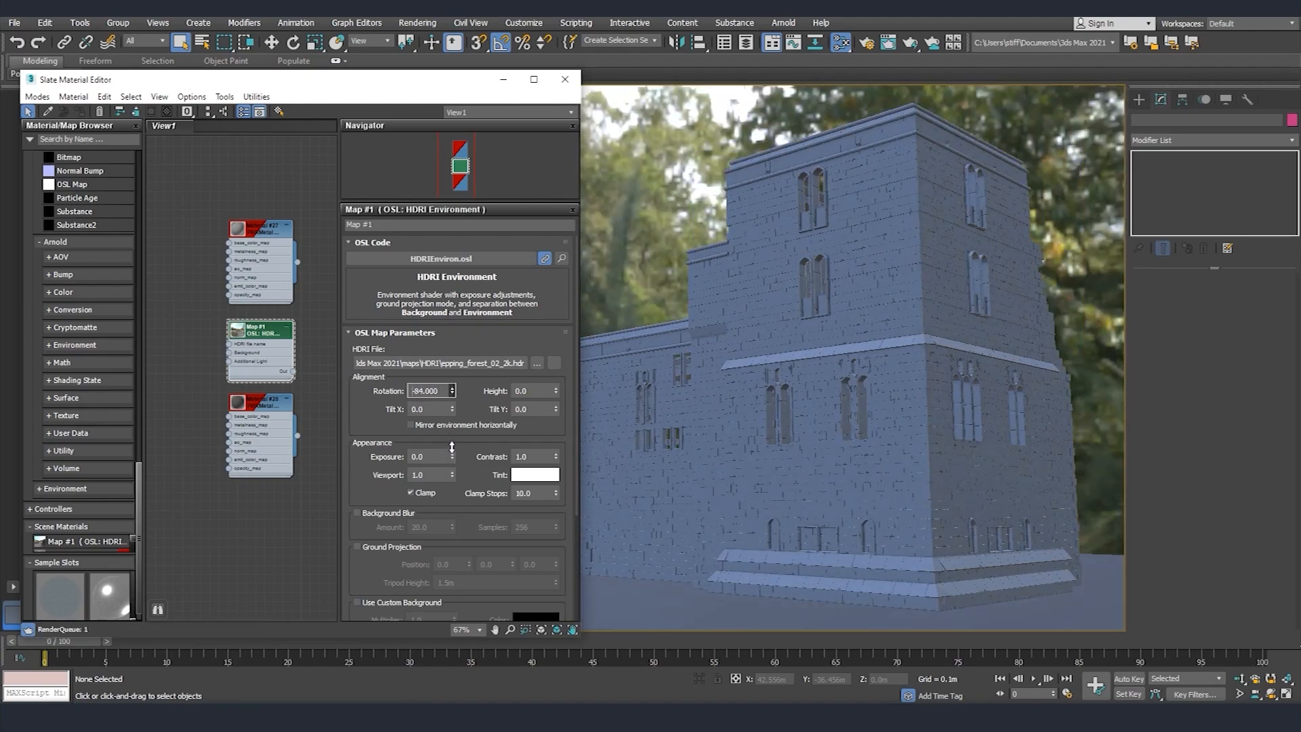